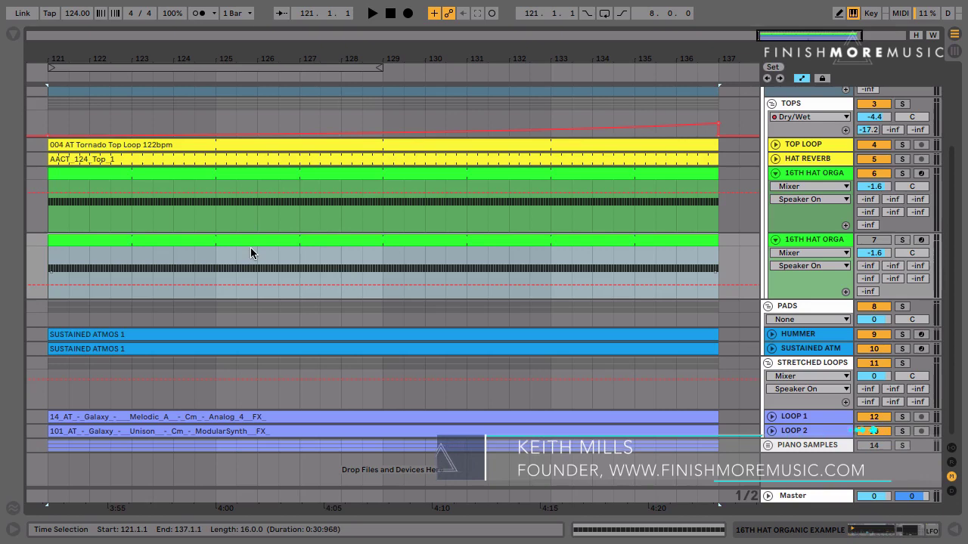
Inspect the first 16th hat clip's evenly spaced C3 notes and equal velocities, then close the editor
{"action": "double_click", "coordinate": [255, 177]}
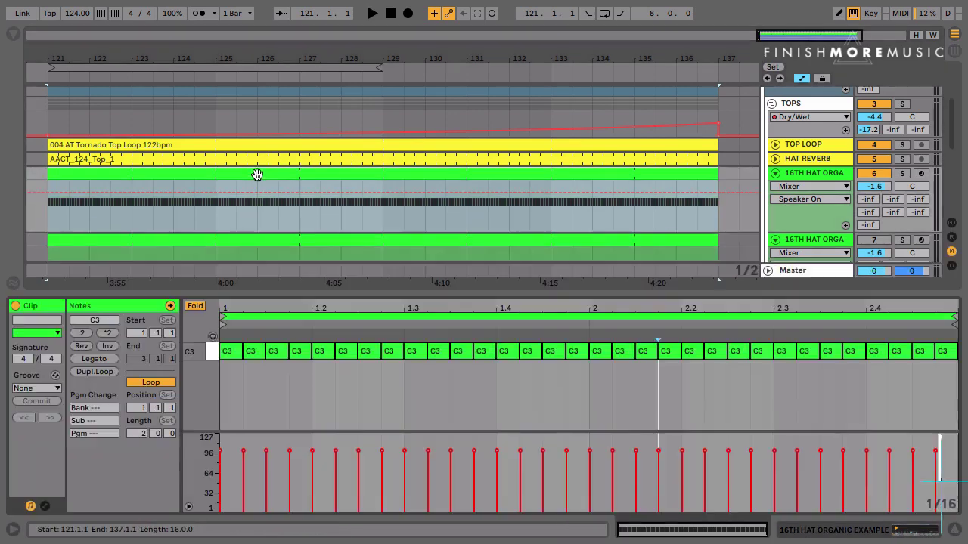
{"action": "double_click", "coordinate": [375, 294]}
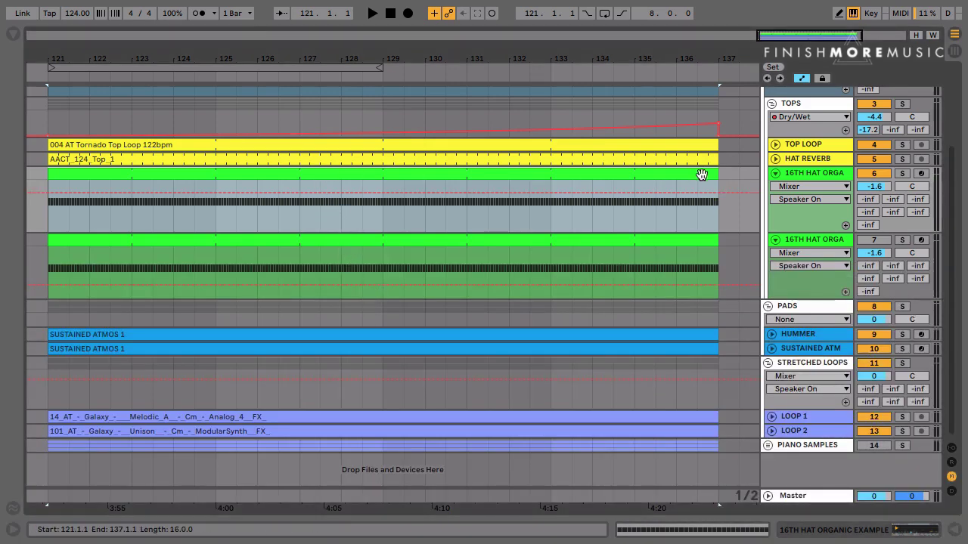
Audition the first 16th hat track soloed, then unsolo it and hear the full arrangement
{"action": "left_click", "coordinate": [906, 173]}
{"action": "left_click", "coordinate": [282, 201]}
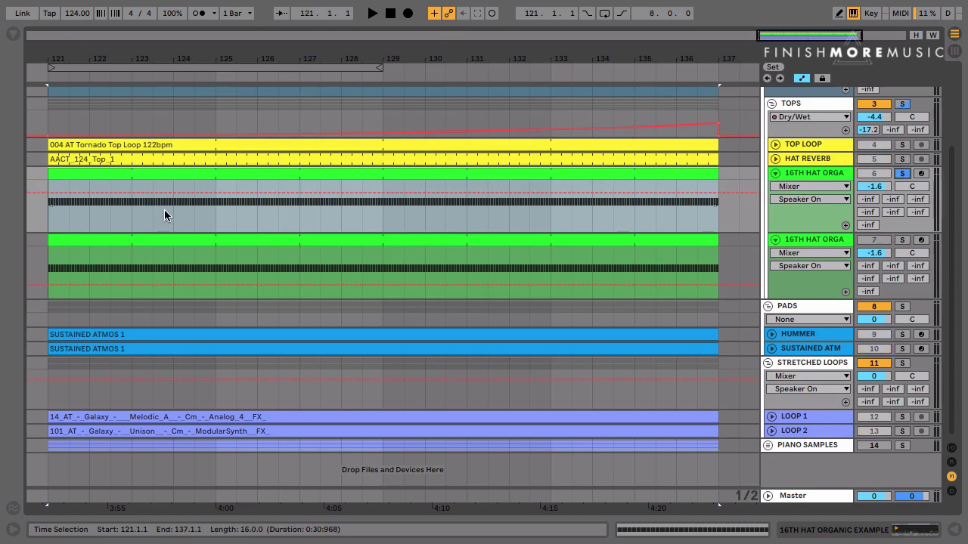
{"action": "key", "text": "space"}
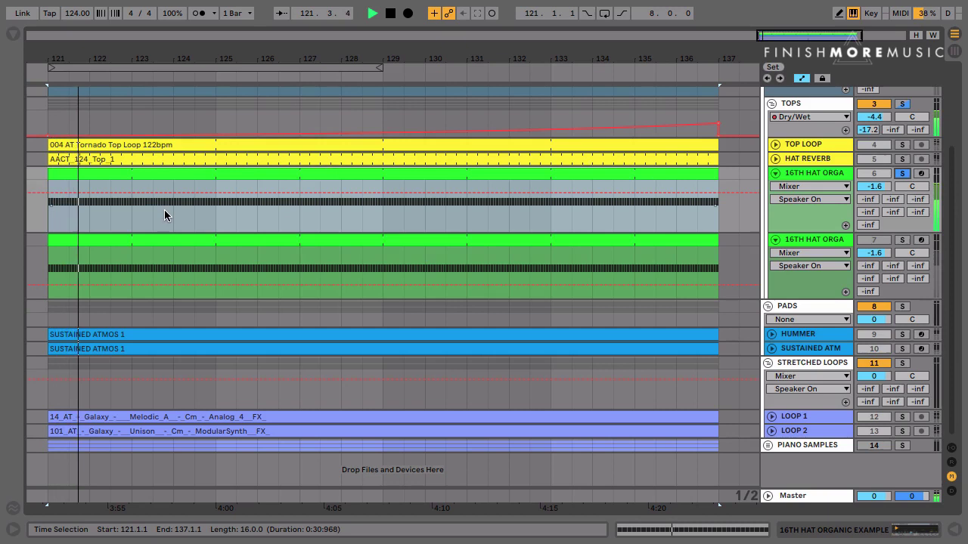
{"action": "key", "text": "space"}
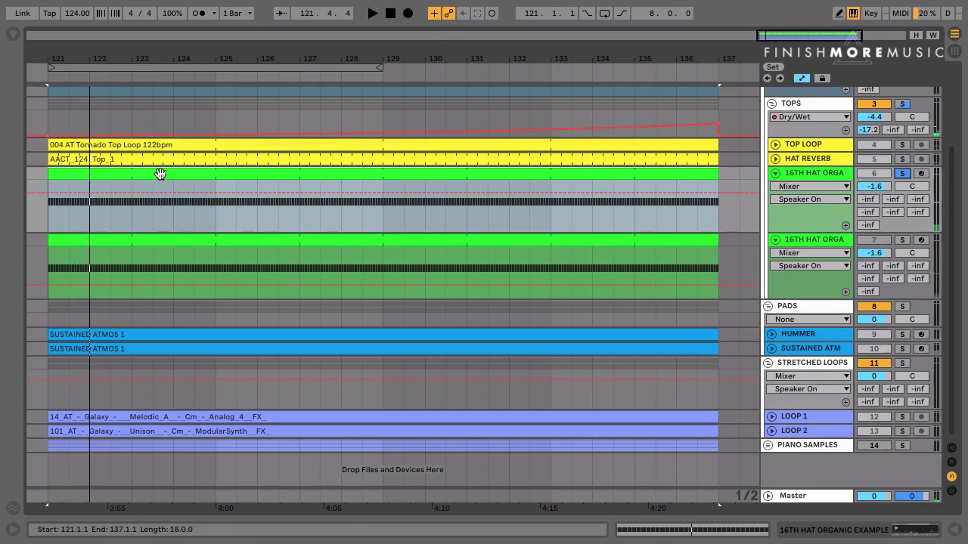
{"action": "left_click", "coordinate": [904, 176]}
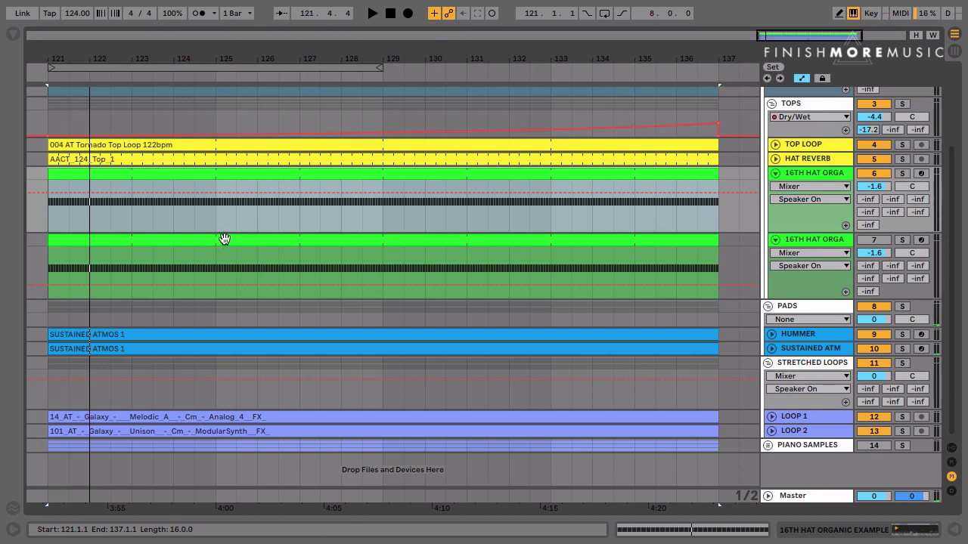
{"action": "key", "text": "space"}
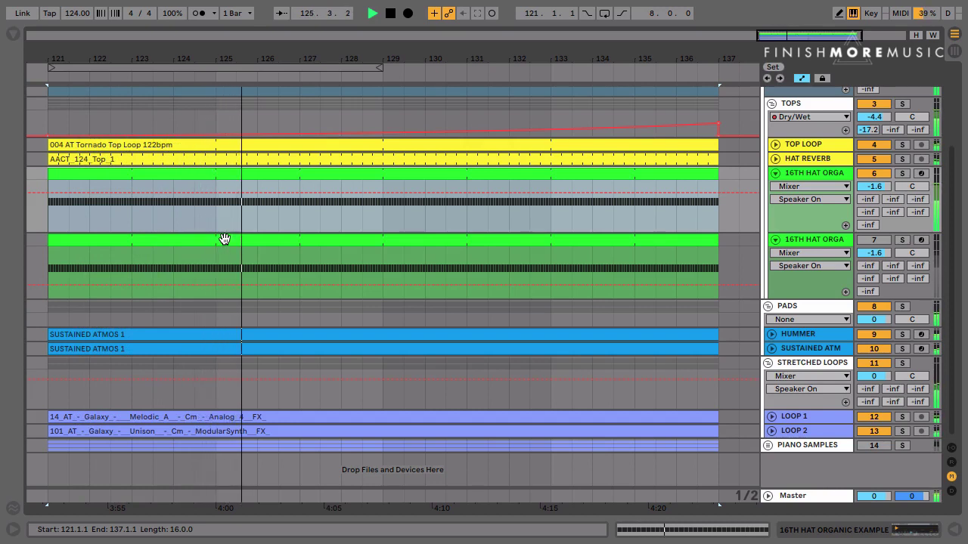
{"action": "key", "text": "space"}
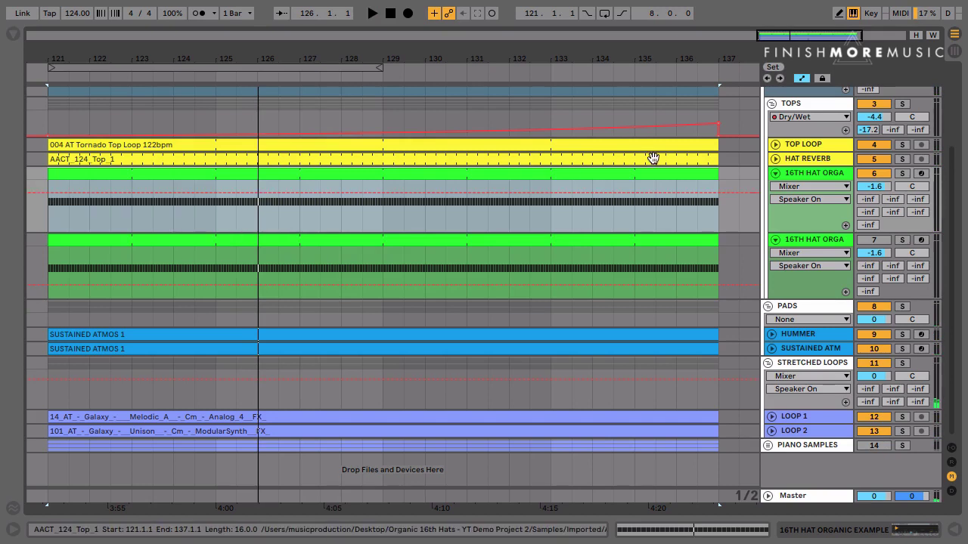
Deactivate the first 16th hat track, solo the second, select its clip and show the Groove Pool
{"action": "left_click", "coordinate": [875, 178]}
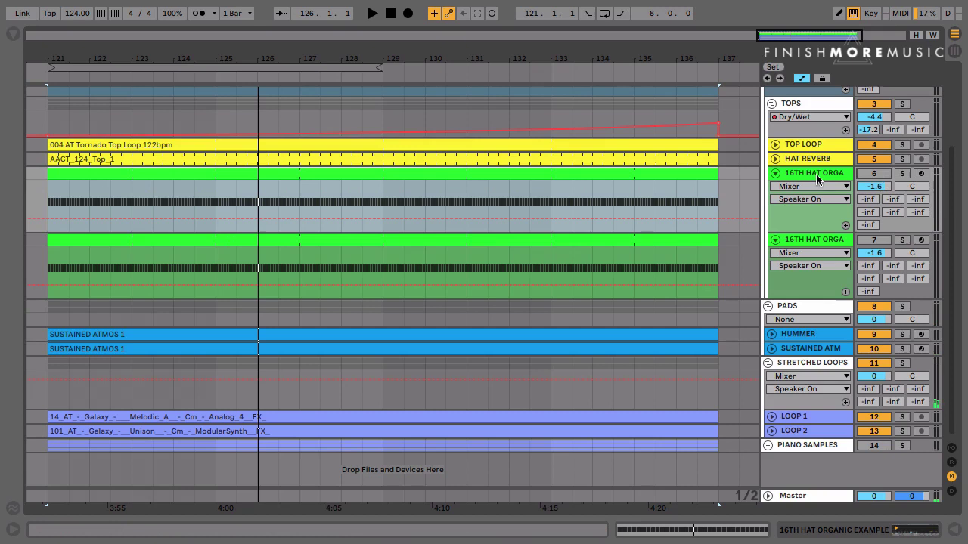
{"action": "left_click", "coordinate": [812, 241]}
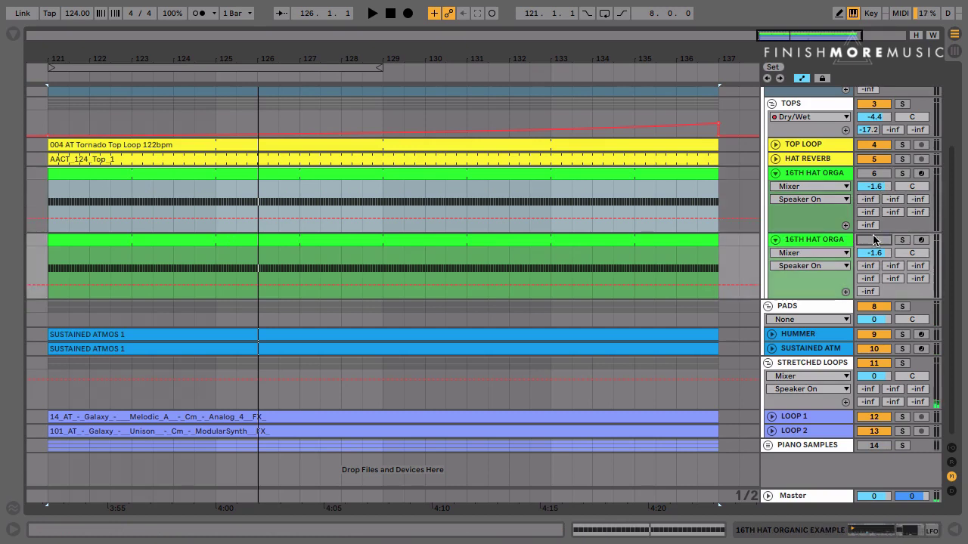
{"action": "left_click", "coordinate": [901, 240]}
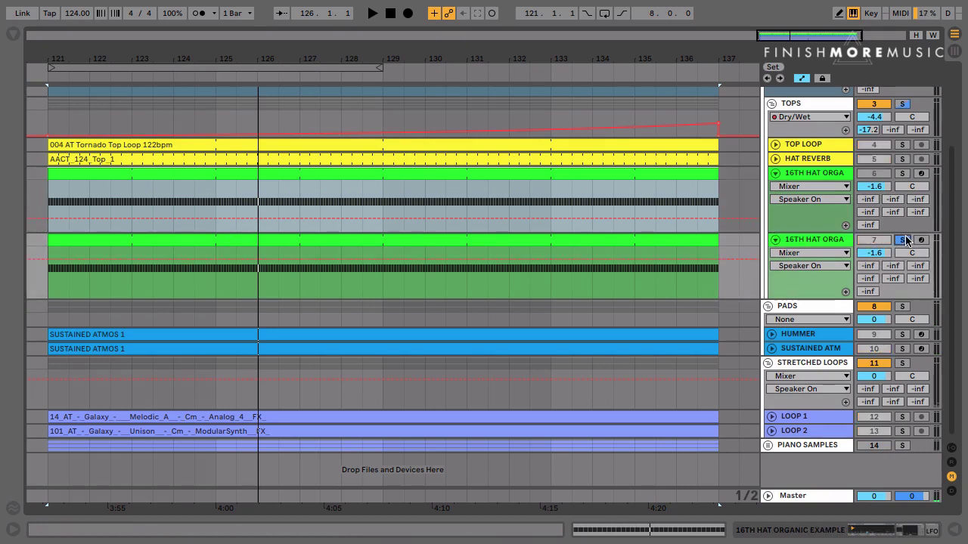
{"action": "left_click", "coordinate": [99, 240]}
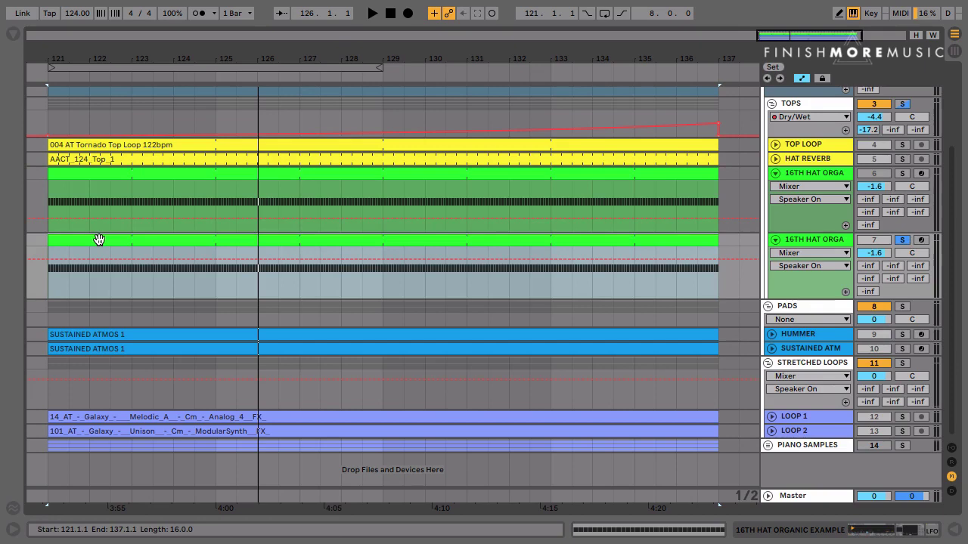
{"action": "key", "text": "super+alt+b"}
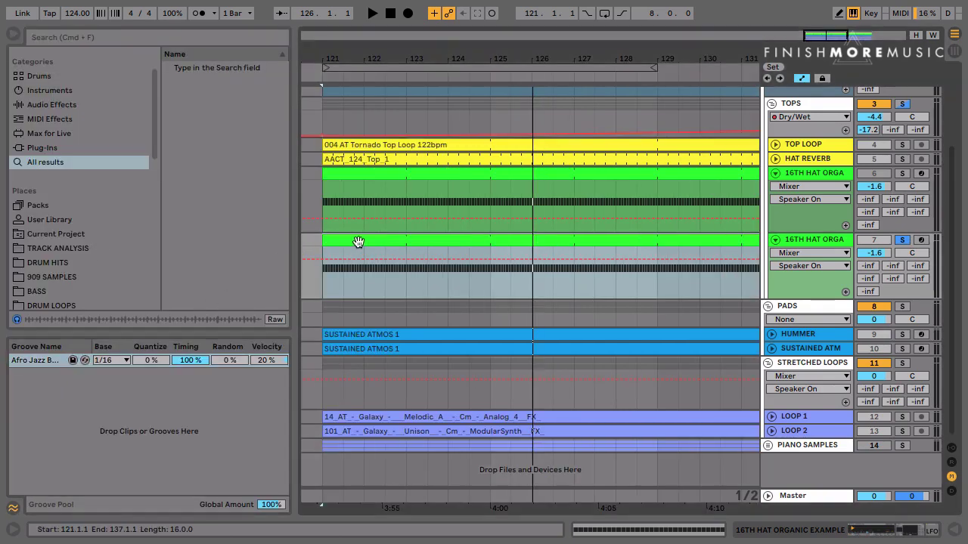
Open the groove library, widen the browser, and browse the Latin Percussion and Logic folders
{"action": "left_click", "coordinate": [155, 433]}
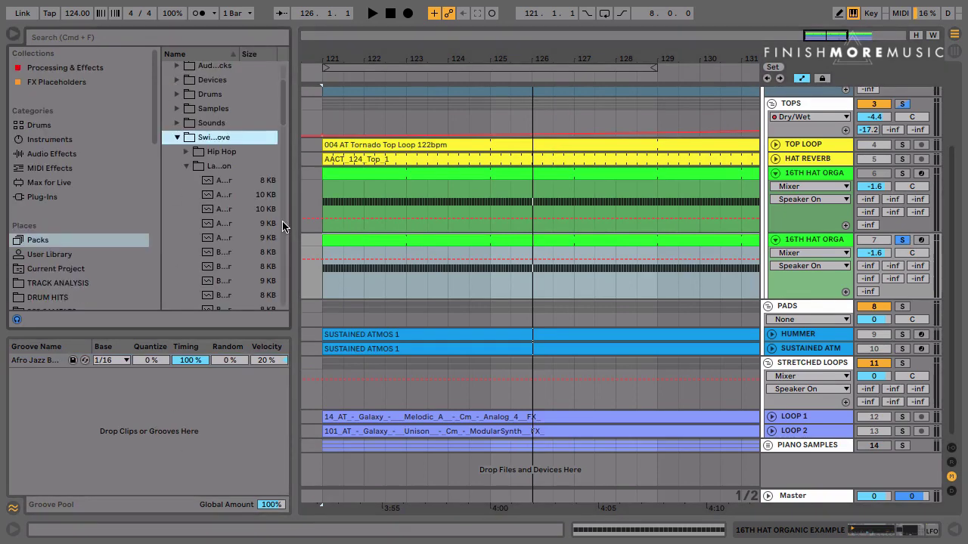
{"action": "left_click_drag", "start_coordinate": [294, 229], "coordinate": [458, 236]}
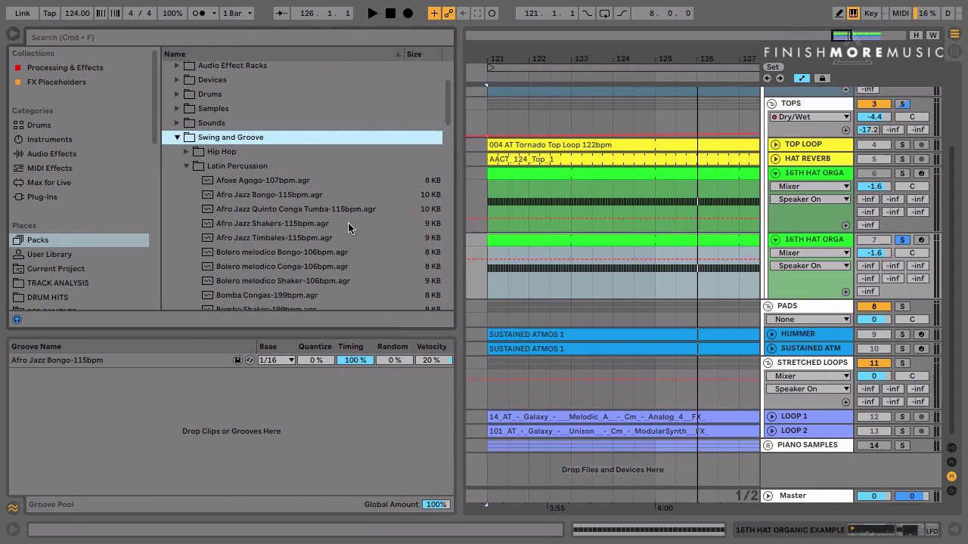
{"action": "left_click", "coordinate": [187, 167]}
{"action": "left_click", "coordinate": [189, 185]}
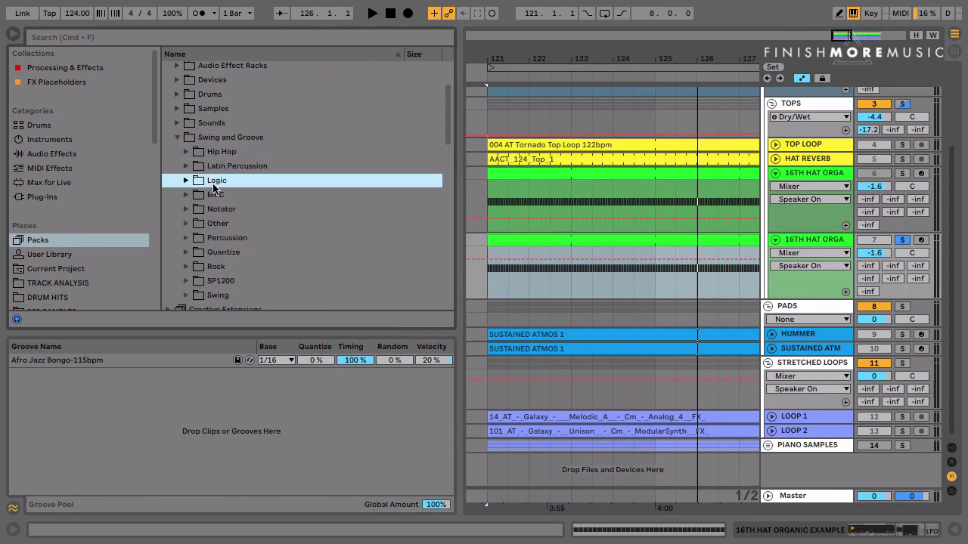
{"action": "left_click", "coordinate": [186, 181]}
{"action": "left_click", "coordinate": [185, 182]}
Audition the Afro Jazz Timbales-115bpm and Afro Jazz Shakers-115bpm grooves from Latin Percussion
{"action": "left_click", "coordinate": [186, 166]}
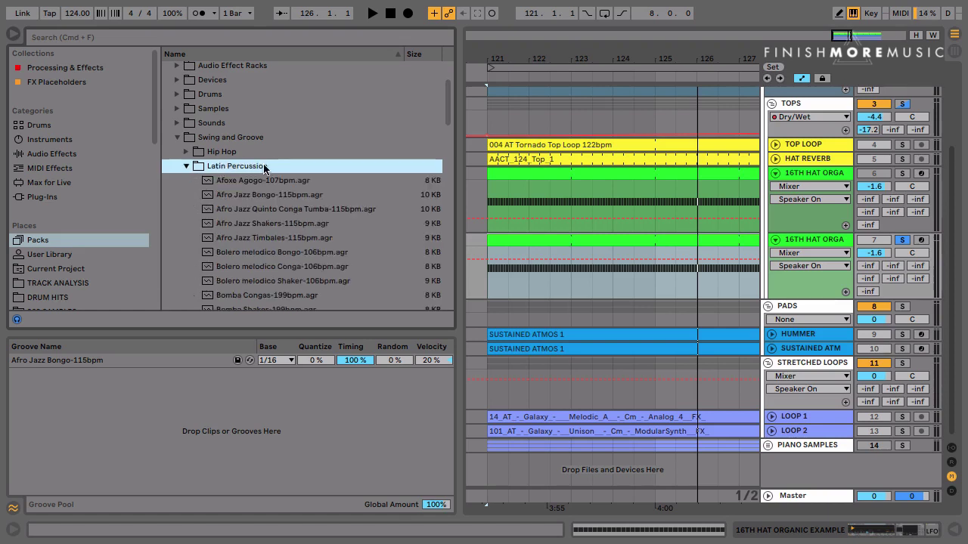
{"action": "left_click", "coordinate": [282, 240]}
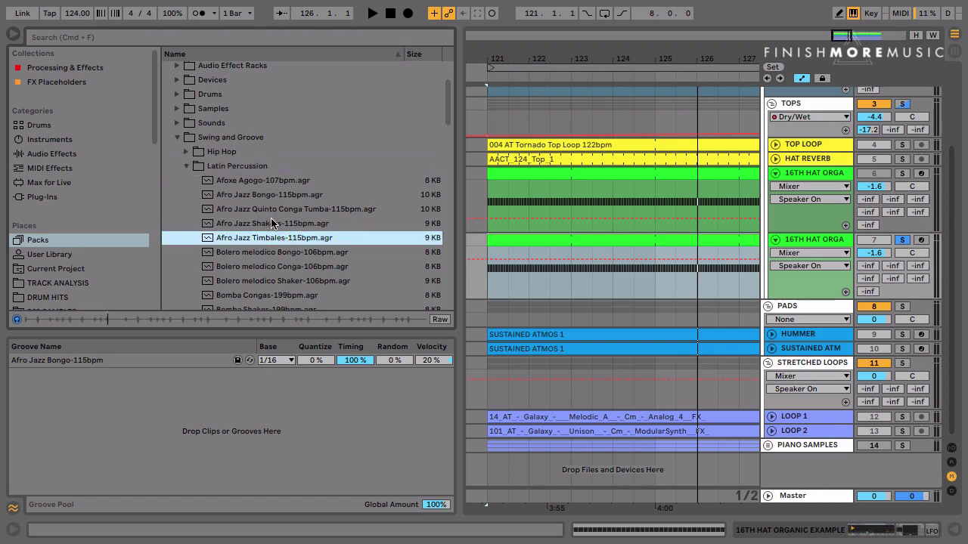
{"action": "left_click", "coordinate": [271, 221]}
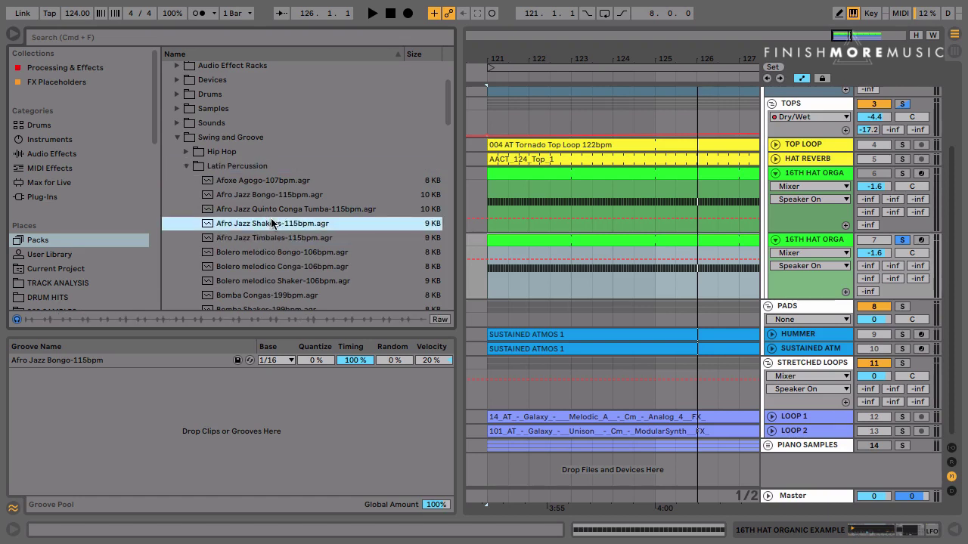
{"action": "left_click", "coordinate": [189, 169]}
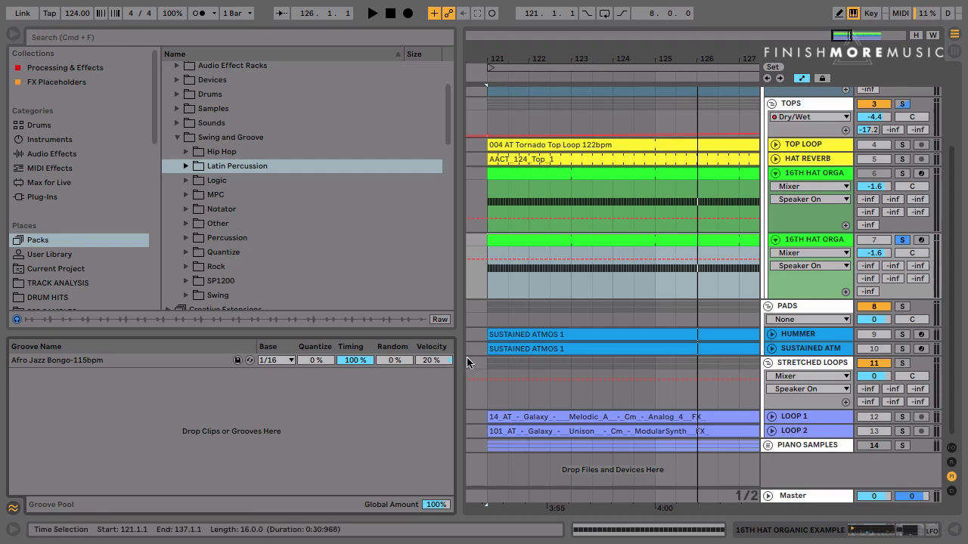
Pick the Afro Jazz Bongo groove in the pool for the second 16th hat clip, then hide the browser
{"action": "left_click_drag", "start_coordinate": [460, 360], "coordinate": [274, 360]}
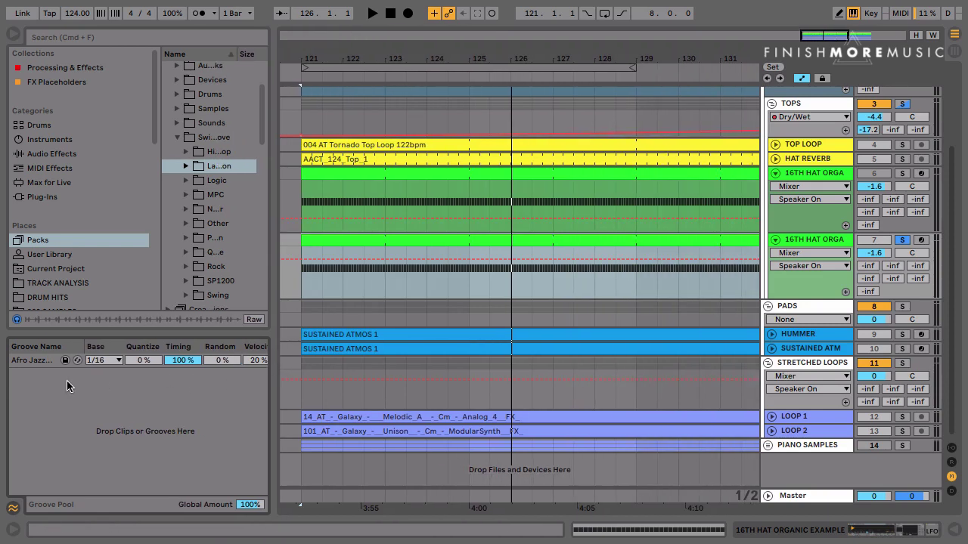
{"action": "left_click", "coordinate": [34, 364]}
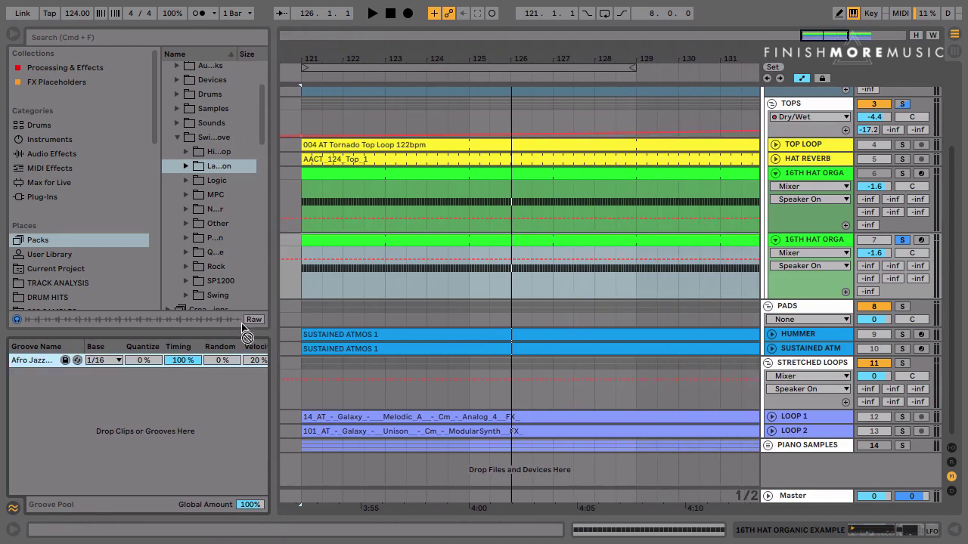
{"action": "left_click", "coordinate": [343, 241]}
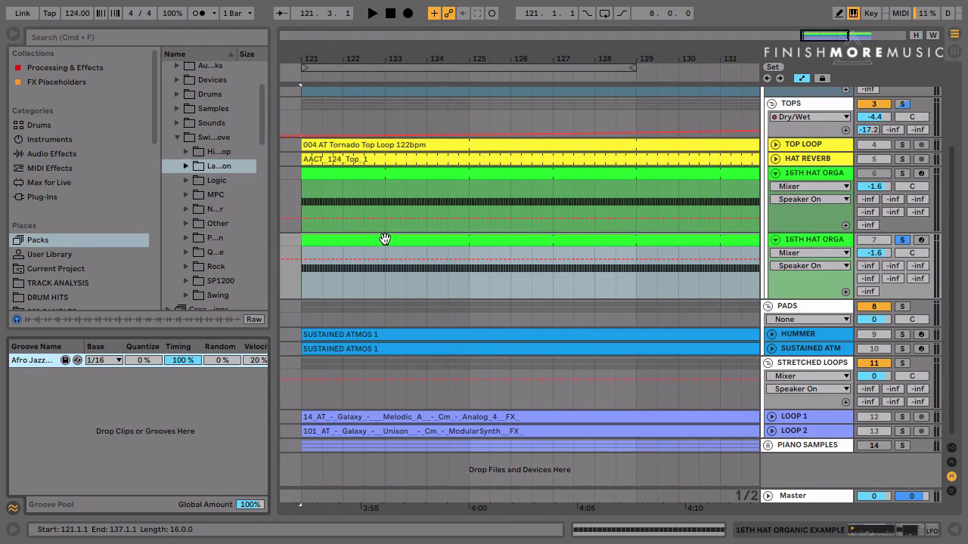
{"action": "key", "text": "super+alt+b"}
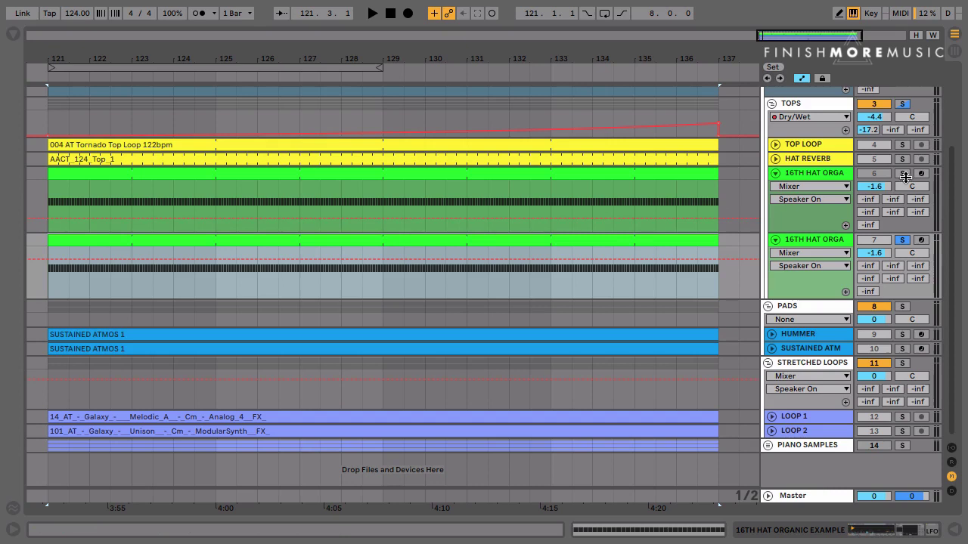
Play the section, soloing the first then the second 16th hat track to compare
{"action": "key", "text": "space"}
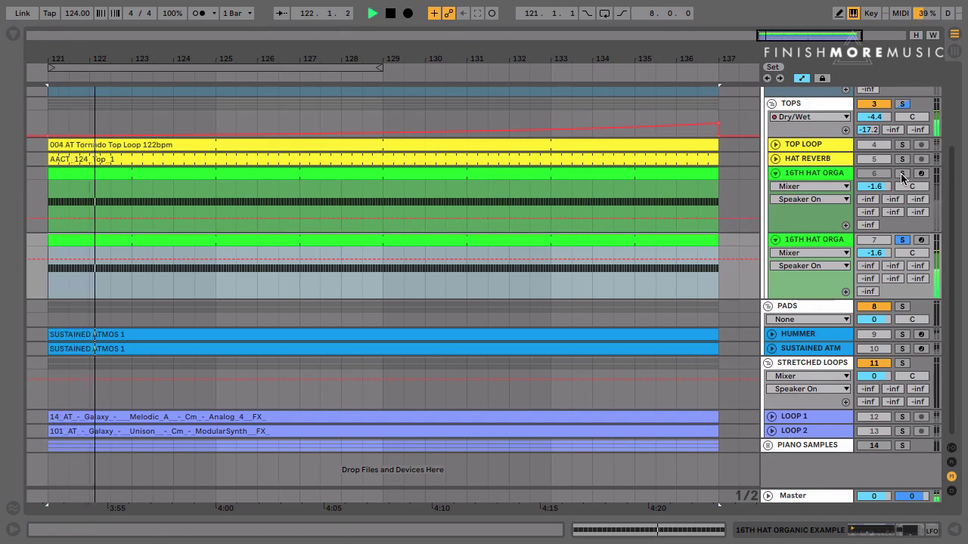
{"action": "left_click", "coordinate": [902, 174]}
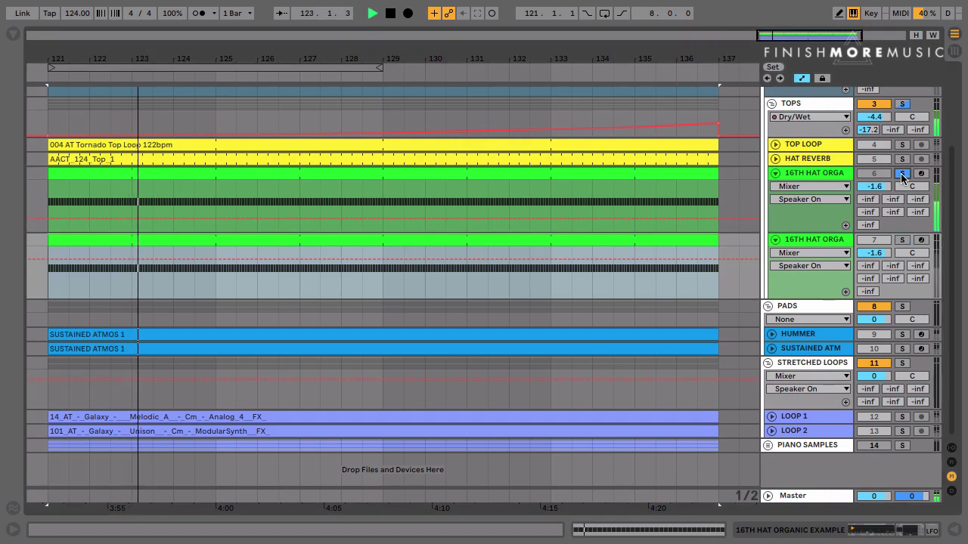
{"action": "left_click", "coordinate": [902, 241]}
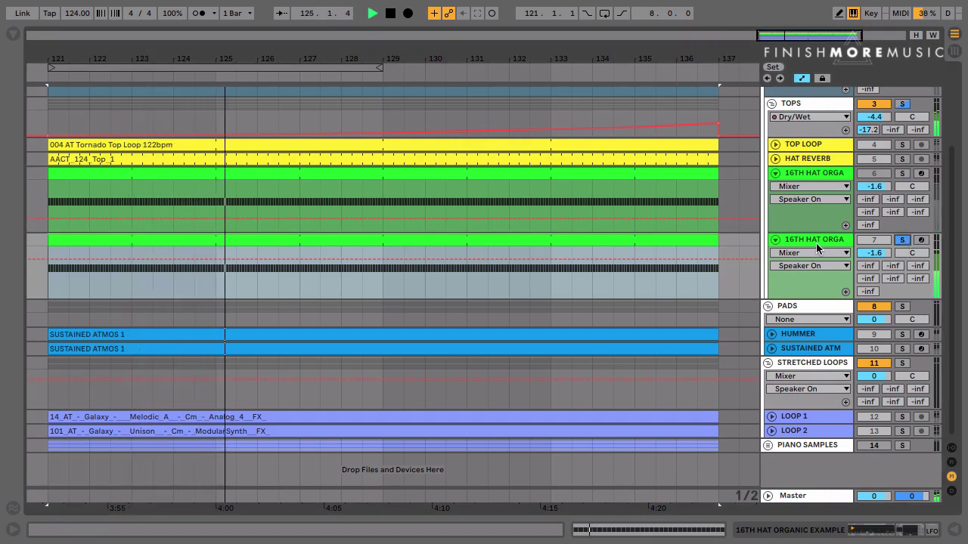
Open the second hat clip's notes, commit the Afro Jazz B groove, then undo the commit
{"action": "double_click", "coordinate": [368, 243]}
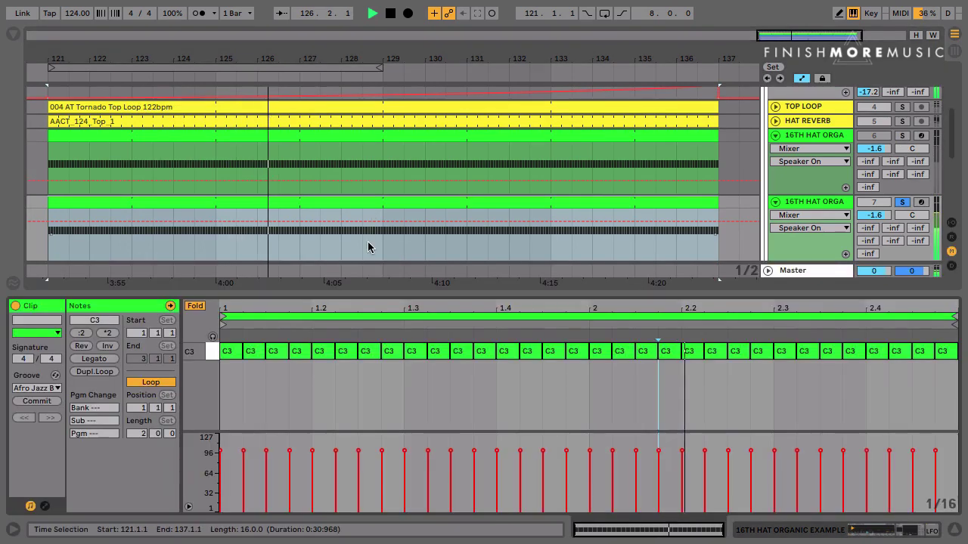
{"action": "key", "text": "space"}
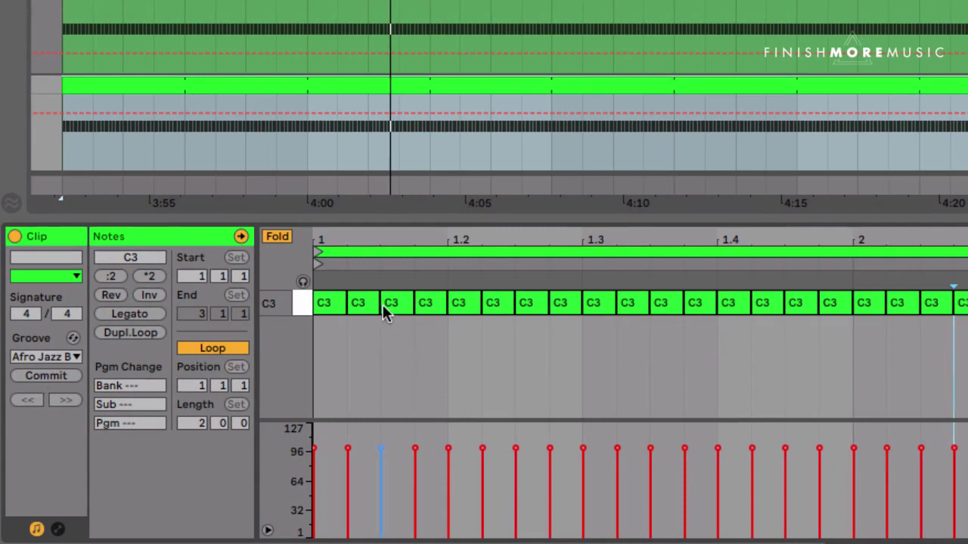
{"action": "left_click", "coordinate": [53, 375]}
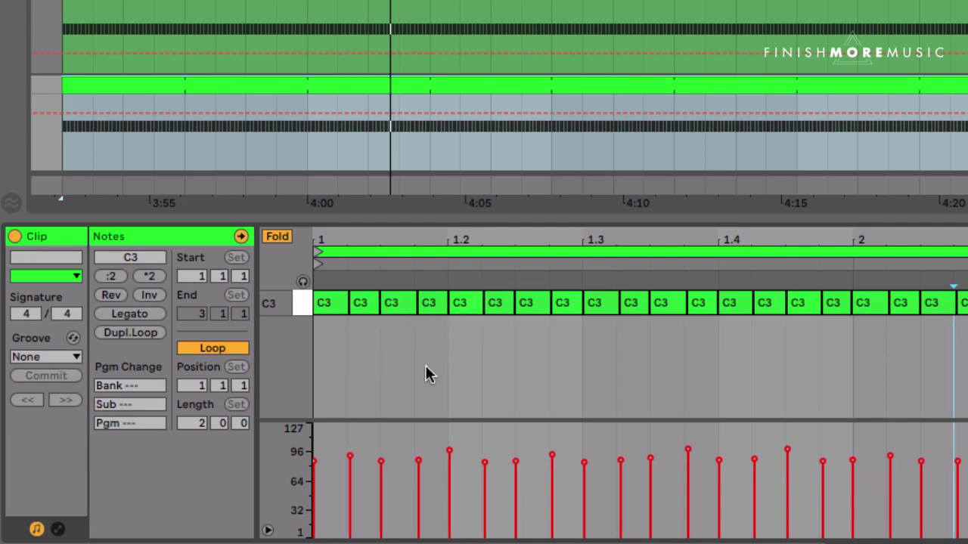
{"action": "key", "text": "ctrl+z"}
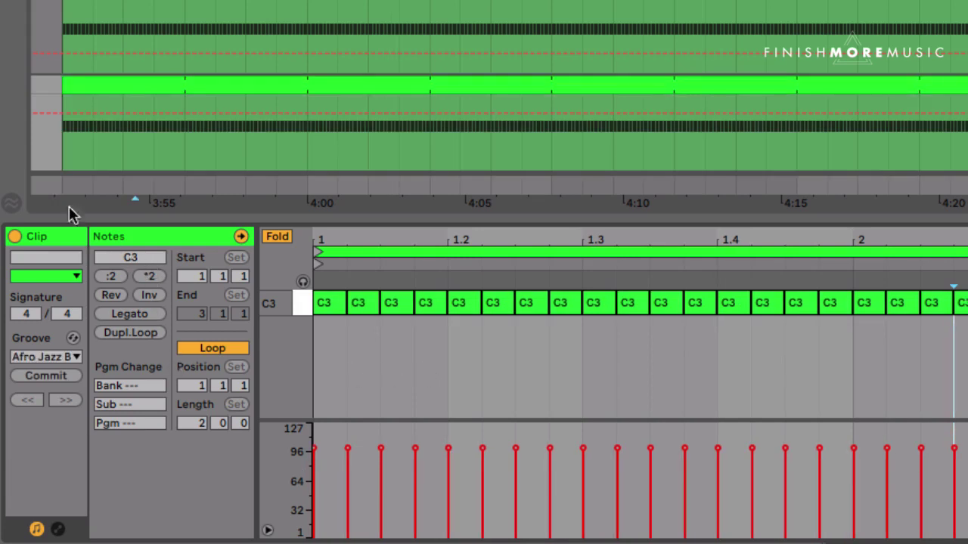
Try the Afro Jazz B groove's Random at 25 % during playback, then settle on 4 %
{"action": "left_click", "coordinate": [13, 204]}
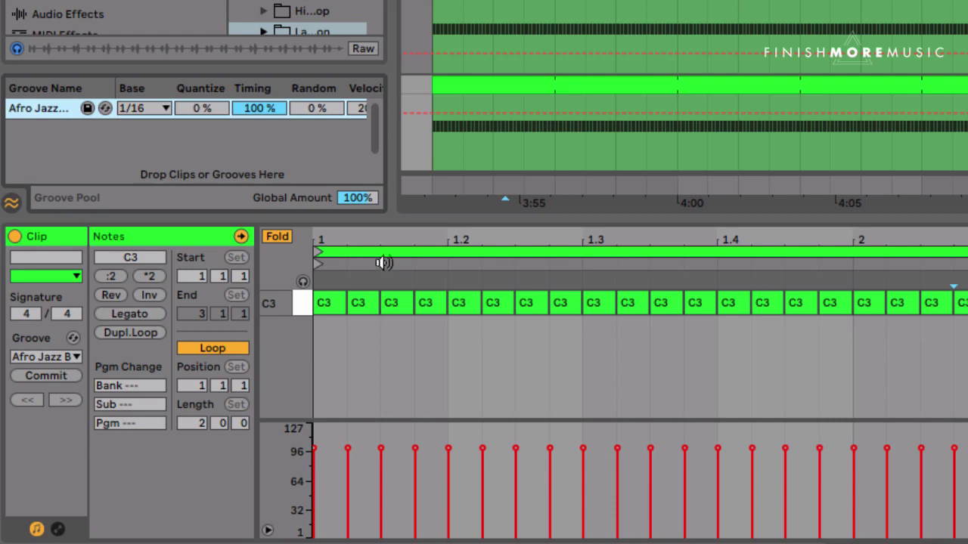
{"action": "left_click", "coordinate": [312, 108]}
{"action": "key", "text": "Up"}
{"action": "key", "text": "Up"}
{"action": "key", "text": "Up"}
{"action": "key", "text": "Up"}
{"action": "left_click_drag", "start_coordinate": [316, 107], "coordinate": [316, 92]}
{"action": "key", "text": "space"}
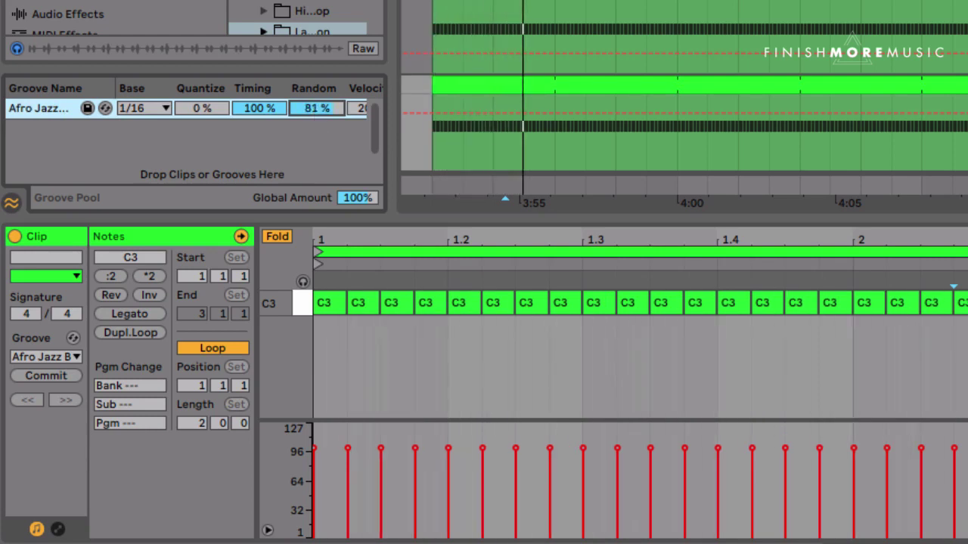
{"action": "left_click_drag", "start_coordinate": [312, 109], "coordinate": [311, 111]}
{"action": "key", "text": "Up"}
{"action": "key", "text": "Up"}
{"action": "key", "text": "Up"}
{"action": "key", "text": "Up"}
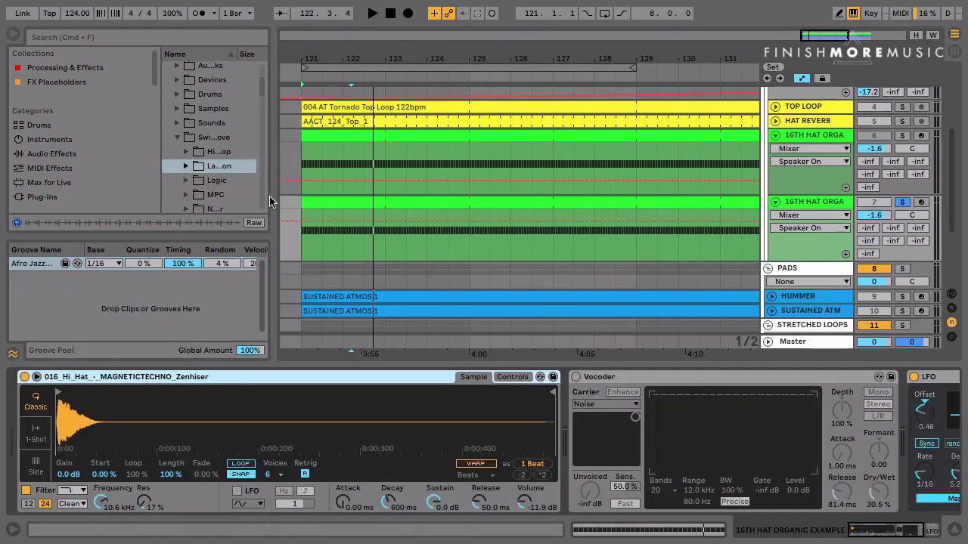
Drag the browser splitter right so full folder and groove names like Afro Jazz Bongo show
{"action": "left_click_drag", "start_coordinate": [274, 195], "coordinate": [315, 194]}
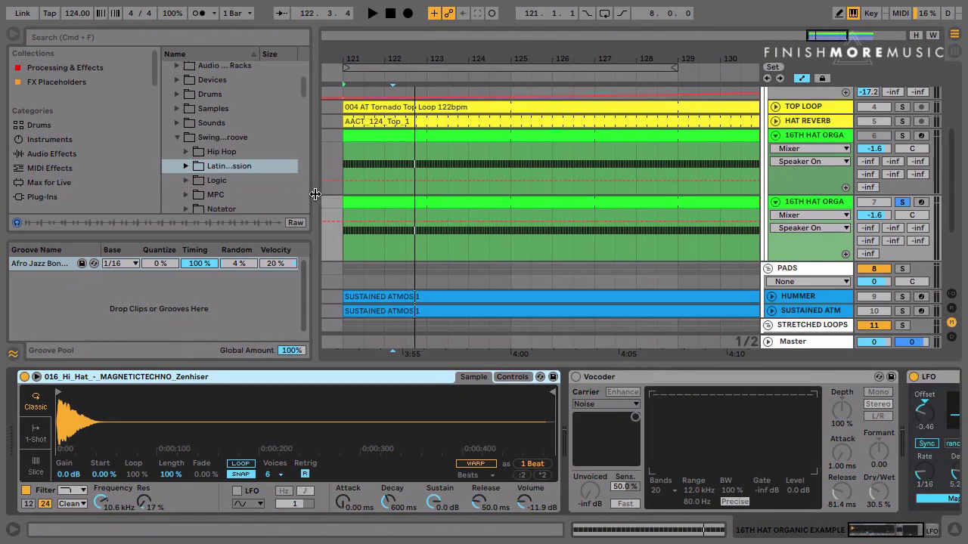
Insert the MIDI Effects > Velocity preset Add some Random ahead of the hi-hat sampler and play from bar 121
{"action": "left_click", "coordinate": [13, 353]}
{"action": "left_click", "coordinate": [47, 168]}
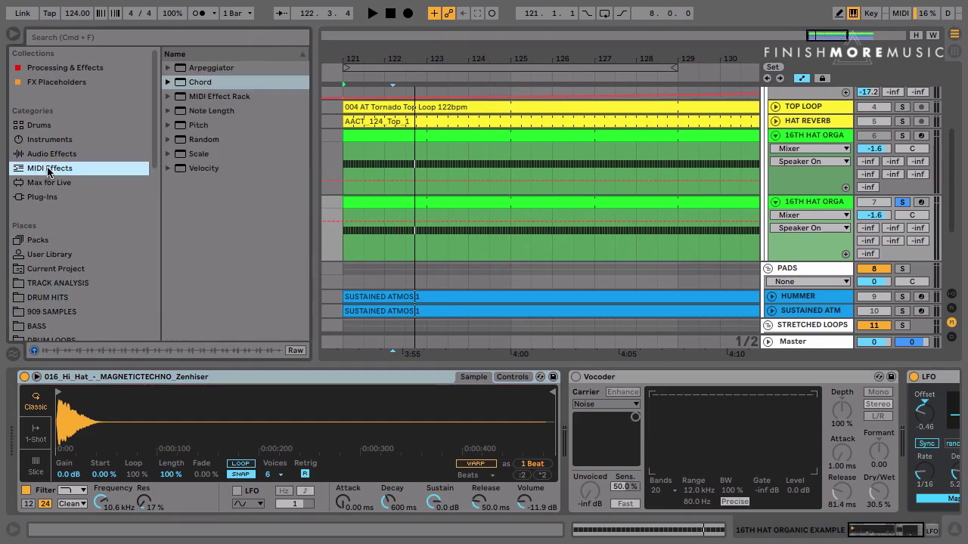
{"action": "left_click", "coordinate": [167, 169]}
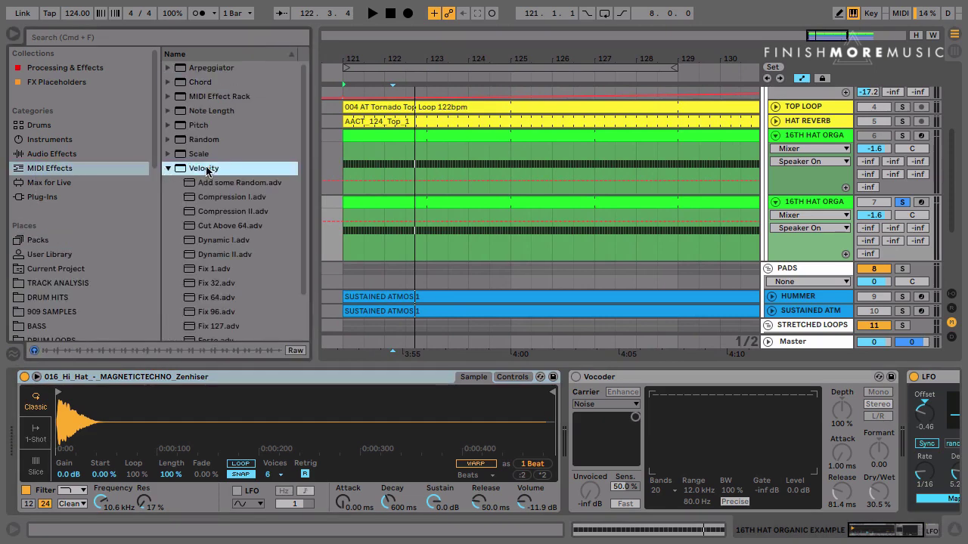
{"action": "scroll", "coordinate": [206, 170], "scroll_direction": "down", "scroll_amount": 2}
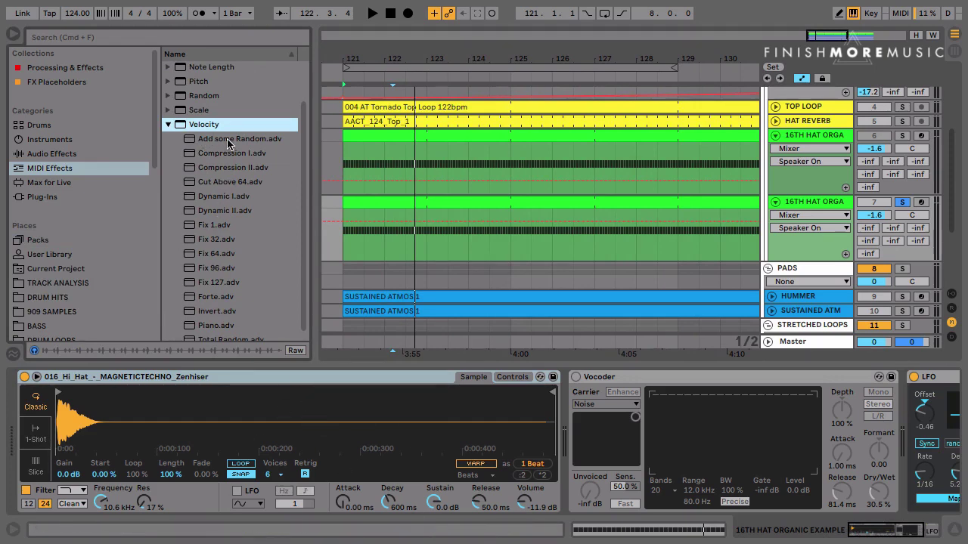
{"action": "left_click_drag", "start_coordinate": [227, 143], "coordinate": [21, 428]}
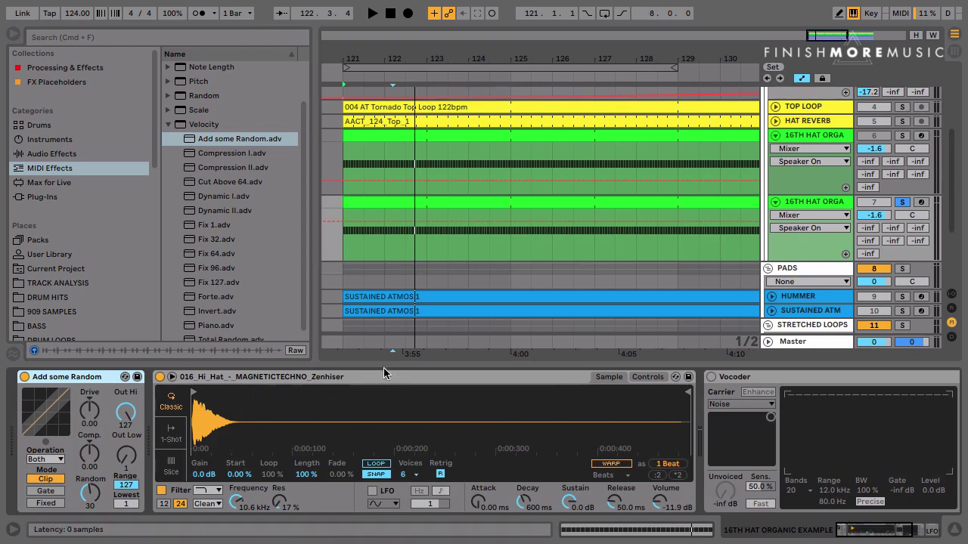
{"action": "key", "text": "space"}
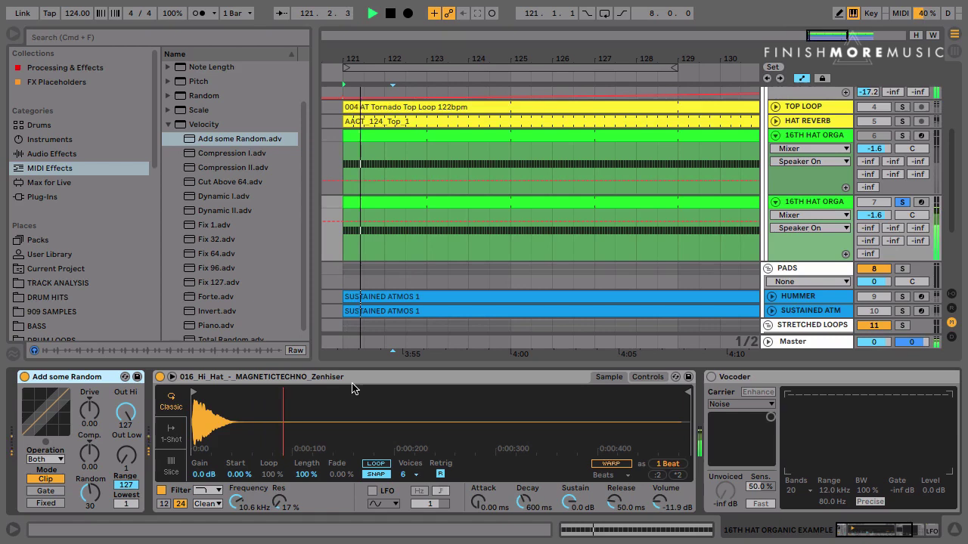
{"action": "key", "text": "super+alt+b"}
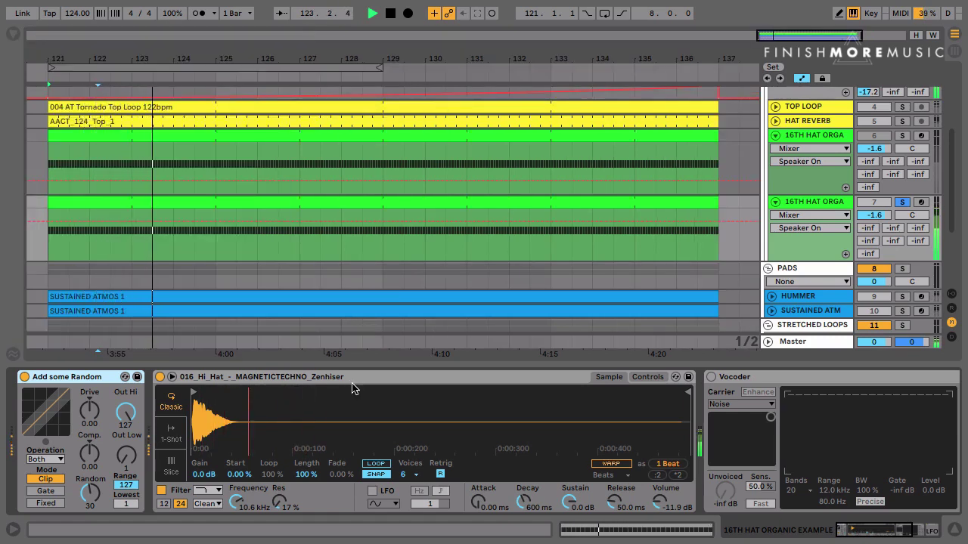
Set Add some Random's Out Low to 53 and its Random amount to 6
{"action": "key", "text": "space"}
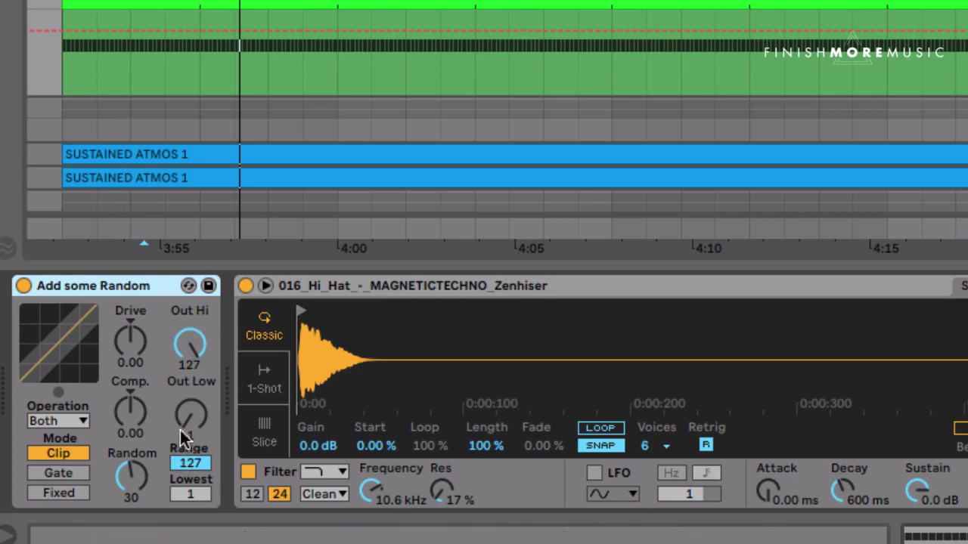
{"action": "left_click_drag", "start_coordinate": [188, 428], "coordinate": [188, 395]}
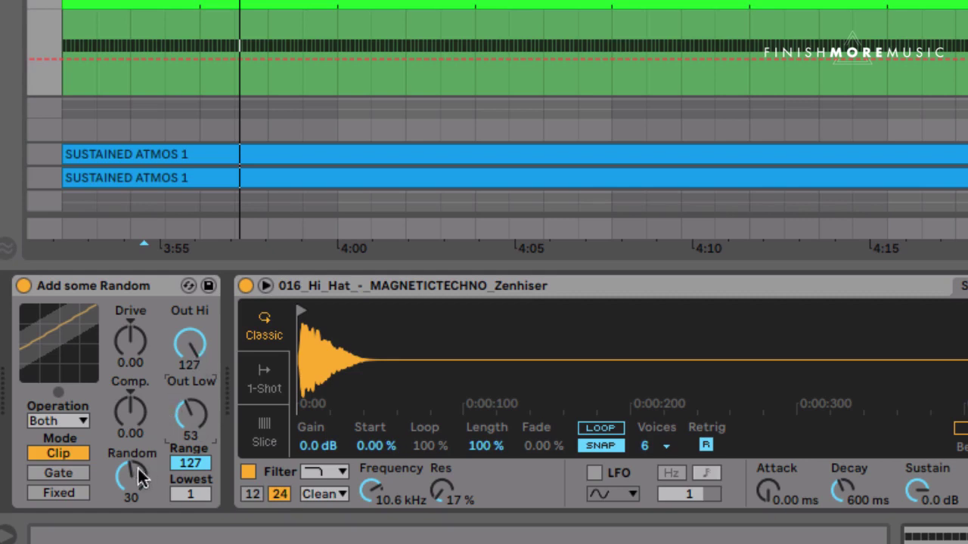
{"action": "mouse_move", "coordinate": [134, 475]}
{"action": "left_mouse_down"}
{"action": "mouse_move", "coordinate": [135, 497]}
{"action": "mouse_move", "coordinate": [132, 475]}
{"action": "left_mouse_up"}
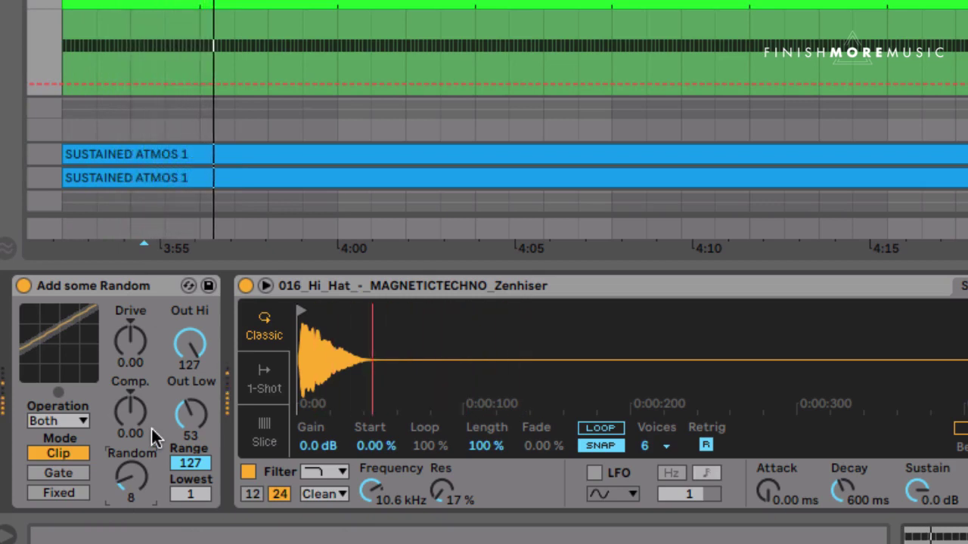
{"action": "scroll", "coordinate": [129, 475], "scroll_direction": "down", "scroll_amount": 1}
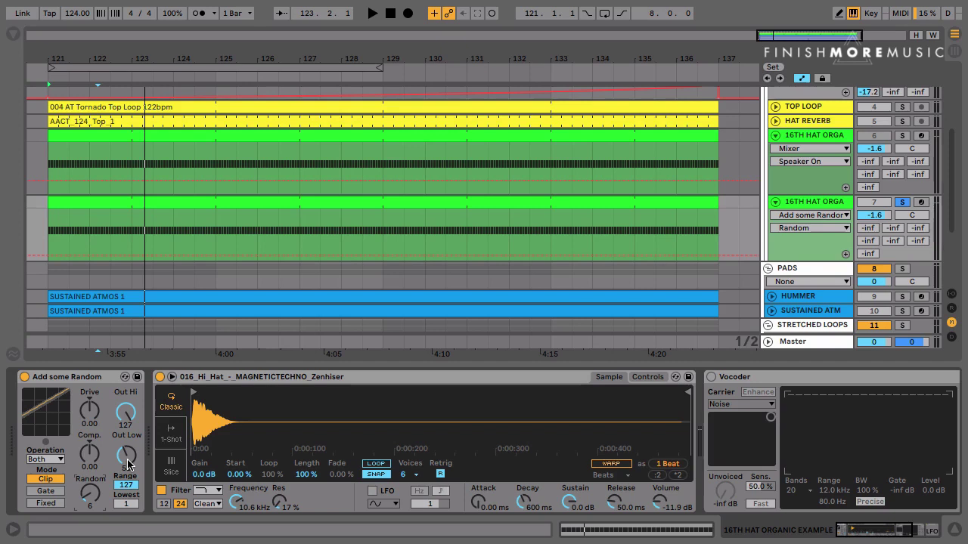
Enable the Vocoder, keep its carrier on Noise, and raise Dry/Wet to 42 %
{"action": "scroll", "coordinate": [127, 465], "scroll_direction": "right", "scroll_amount": 10}
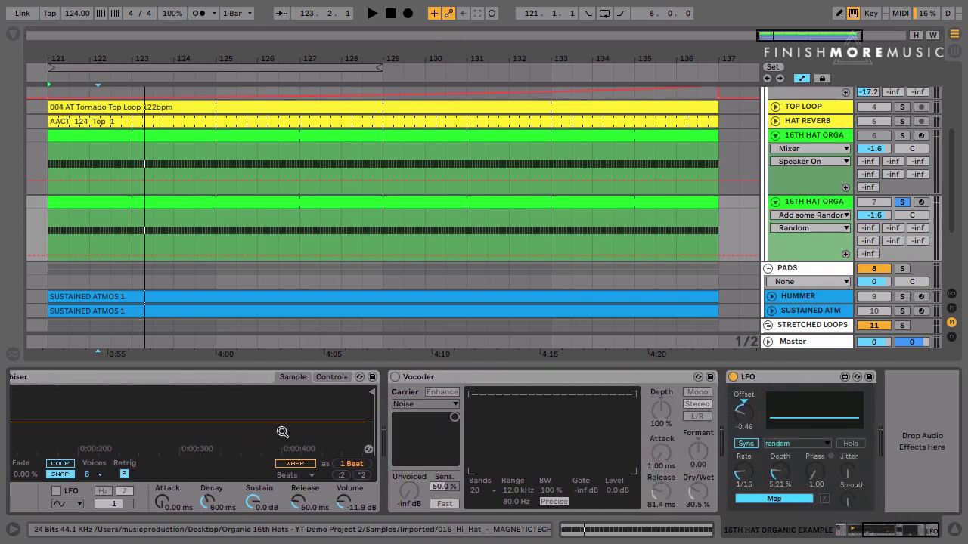
{"action": "left_click", "coordinate": [395, 379]}
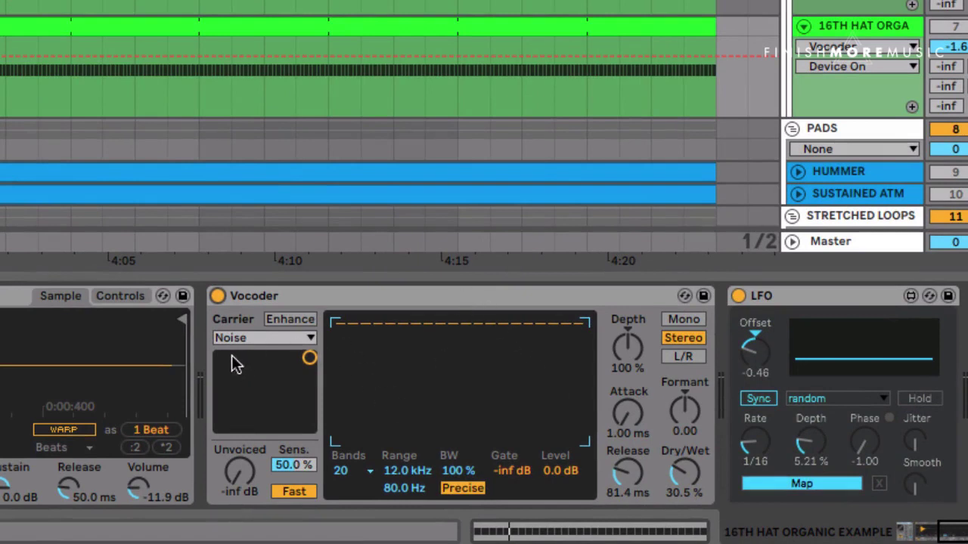
{"action": "left_click", "coordinate": [290, 338]}
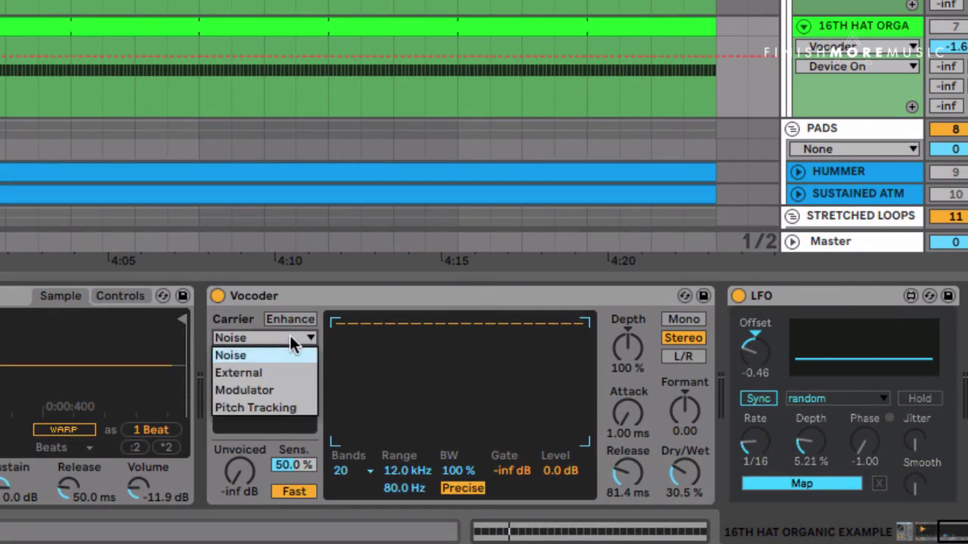
{"action": "left_click", "coordinate": [250, 354]}
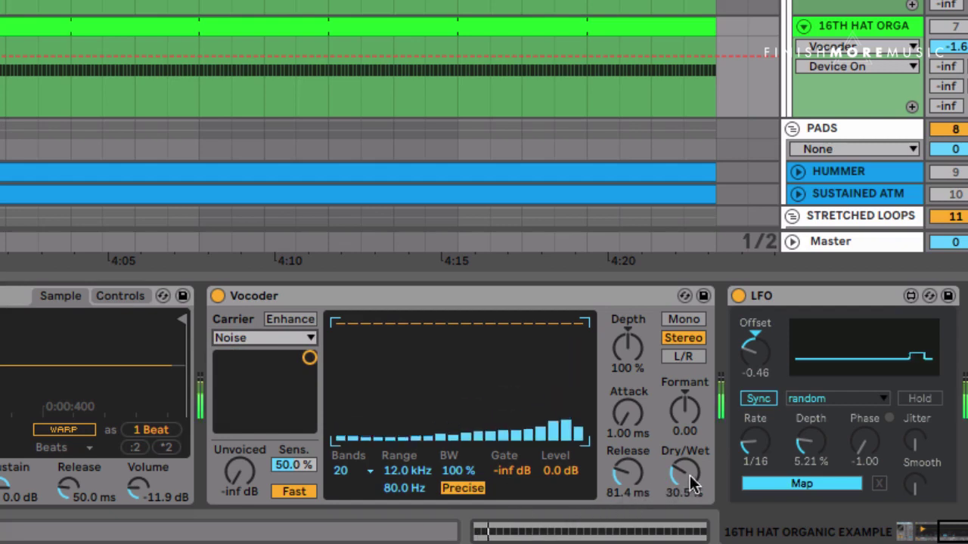
{"action": "left_click_drag", "start_coordinate": [683, 479], "coordinate": [684, 452]}
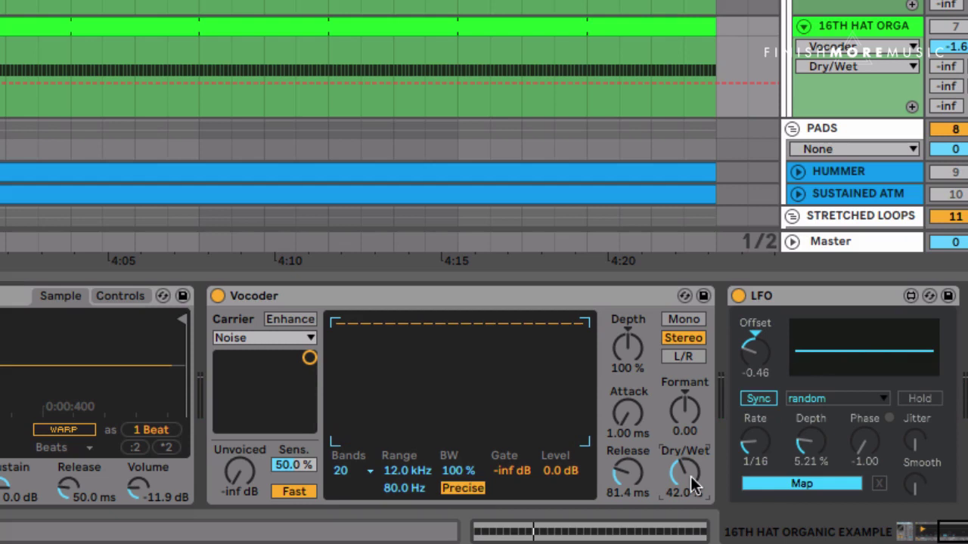
Leave the Vocoder Release at 81.4 ms and drag its Dry/Wet down to 25%
{"action": "left_click", "coordinate": [624, 477]}
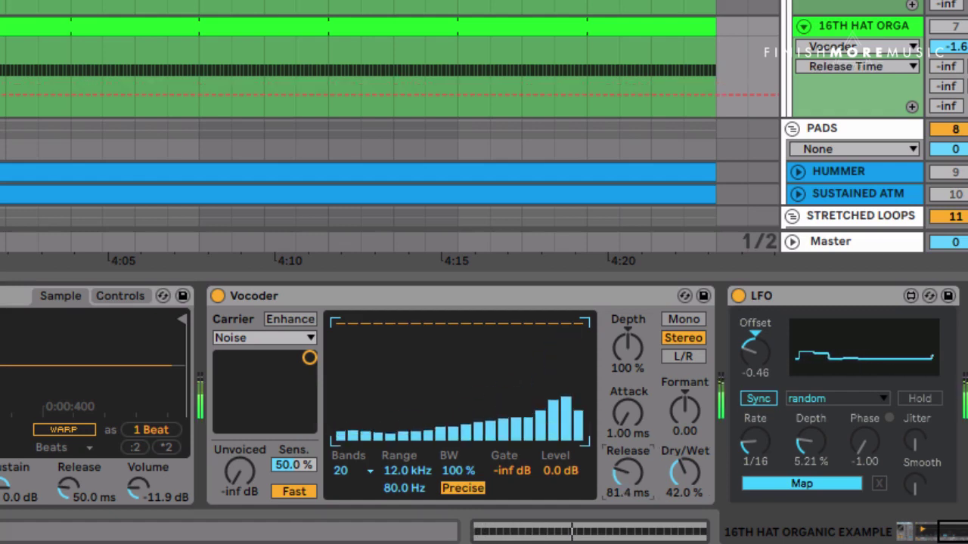
{"action": "mouse_move", "coordinate": [624, 476]}
{"action": "left_mouse_down"}
{"action": "mouse_move", "coordinate": [624, 462]}
{"action": "mouse_move", "coordinate": [623, 499]}
{"action": "mouse_move", "coordinate": [623, 467]}
{"action": "mouse_move", "coordinate": [627, 488]}
{"action": "mouse_move", "coordinate": [623, 477]}
{"action": "left_mouse_up"}
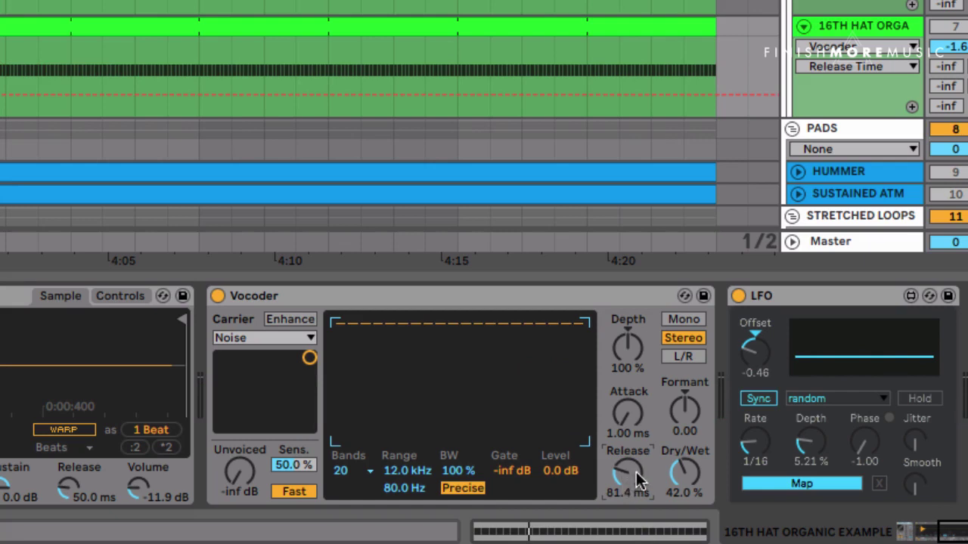
{"action": "left_click_drag", "start_coordinate": [684, 473], "coordinate": [684, 481]}
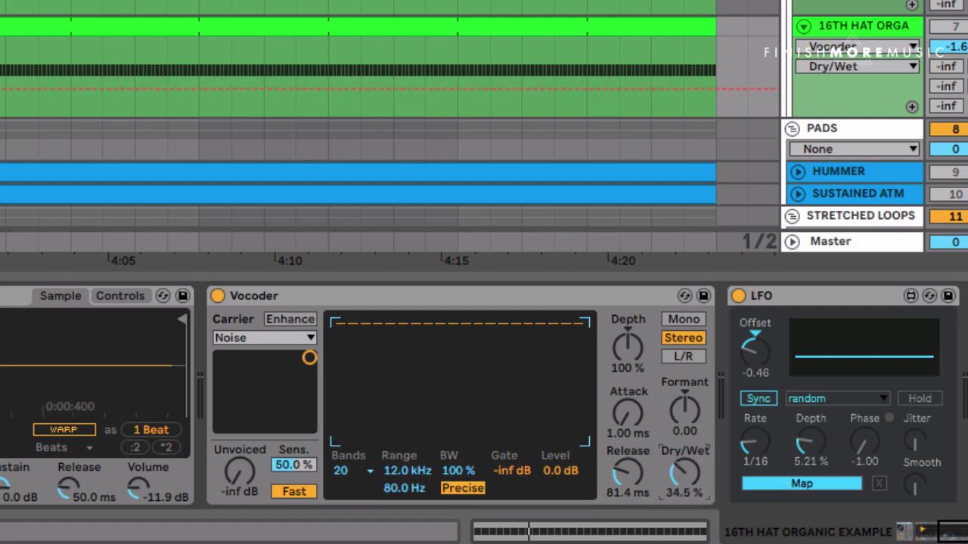
{"action": "left_click_drag", "start_coordinate": [684, 477], "coordinate": [680, 475]}
Map the LFO to the Vocoder Dry/Wet knob, keeping the LFO's random waveform shape
{"action": "left_click", "coordinate": [873, 321]}
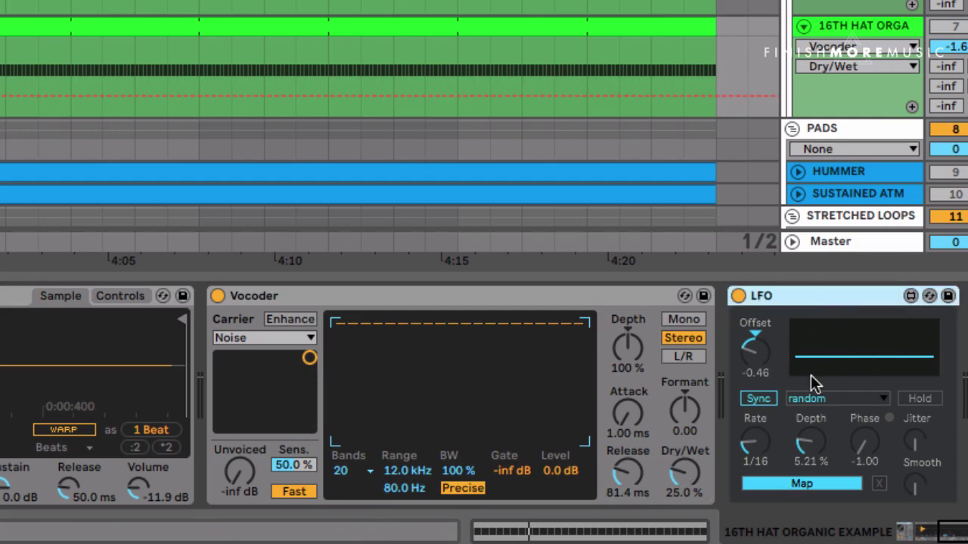
{"action": "left_click", "coordinate": [801, 488]}
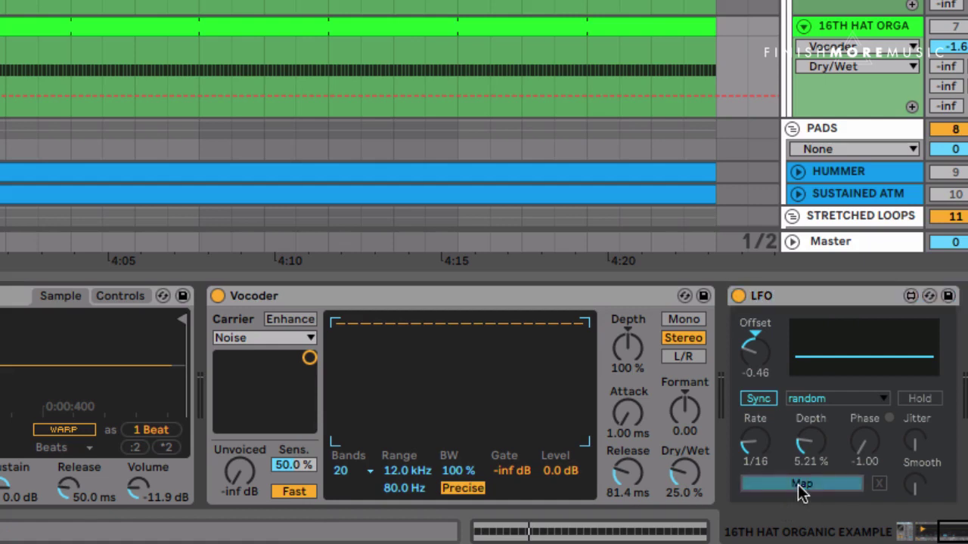
{"action": "left_click", "coordinate": [685, 475]}
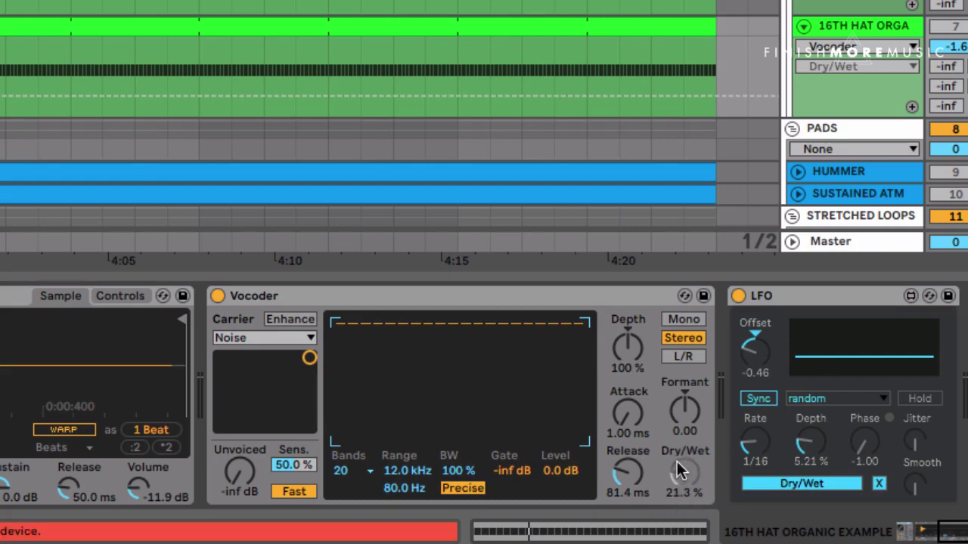
{"action": "left_click", "coordinate": [835, 399]}
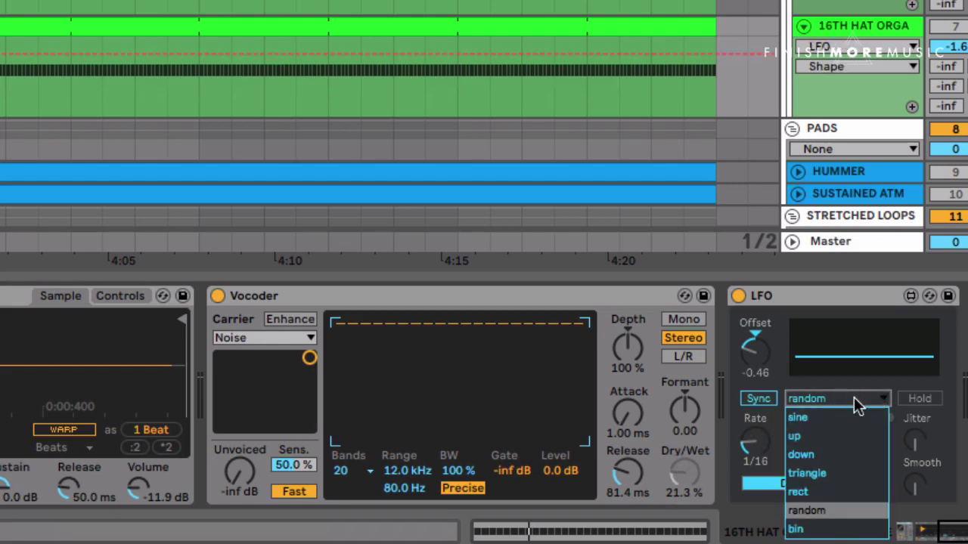
{"action": "left_click", "coordinate": [829, 517]}
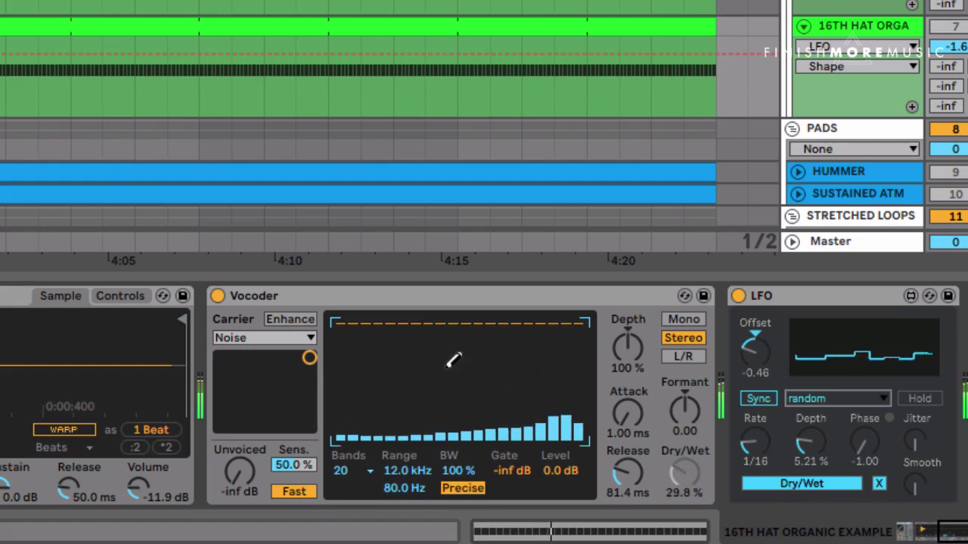
Raise the LFO-driven Vocoder Dry/Wet to 35%, bypassing the Vocoder briefly to compare
{"action": "left_click", "coordinate": [677, 492]}
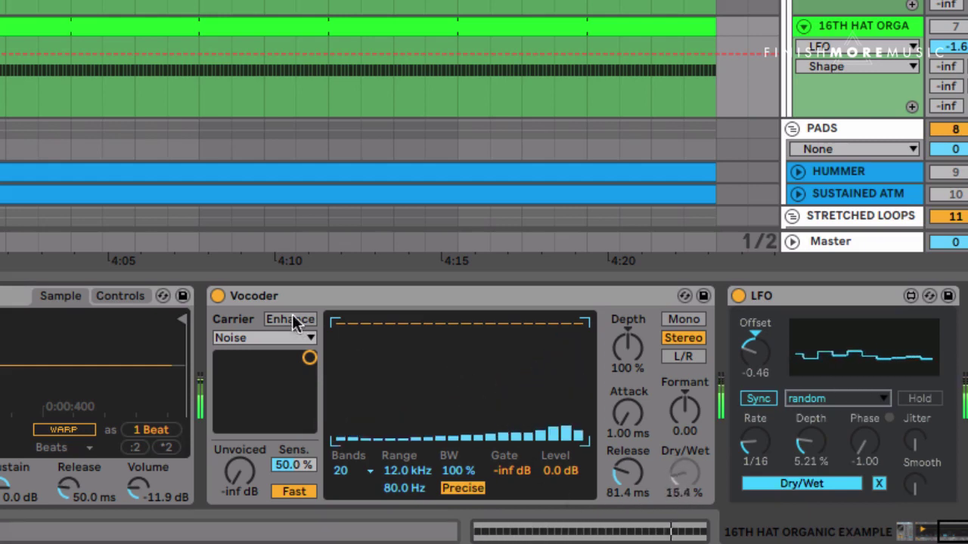
{"action": "left_click", "coordinate": [217, 297]}
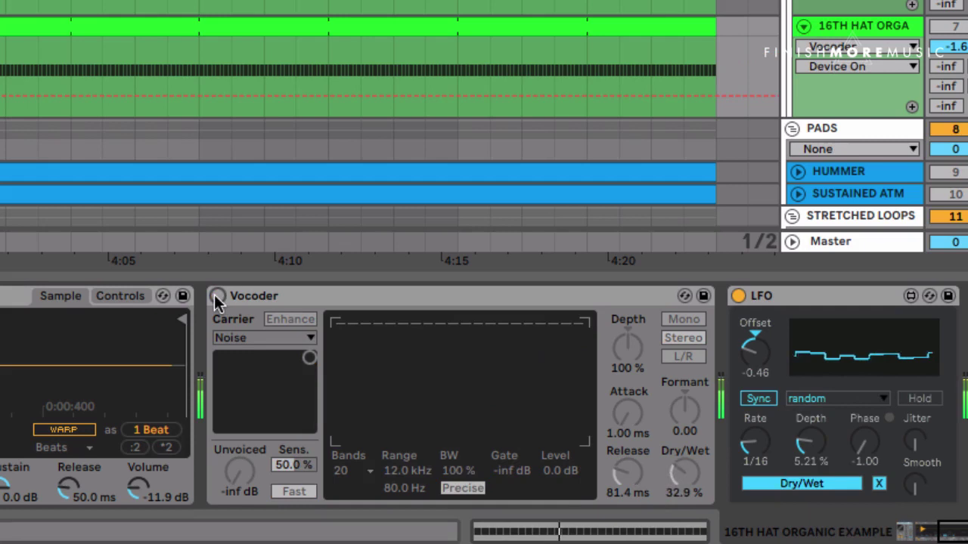
{"action": "left_click", "coordinate": [217, 297]}
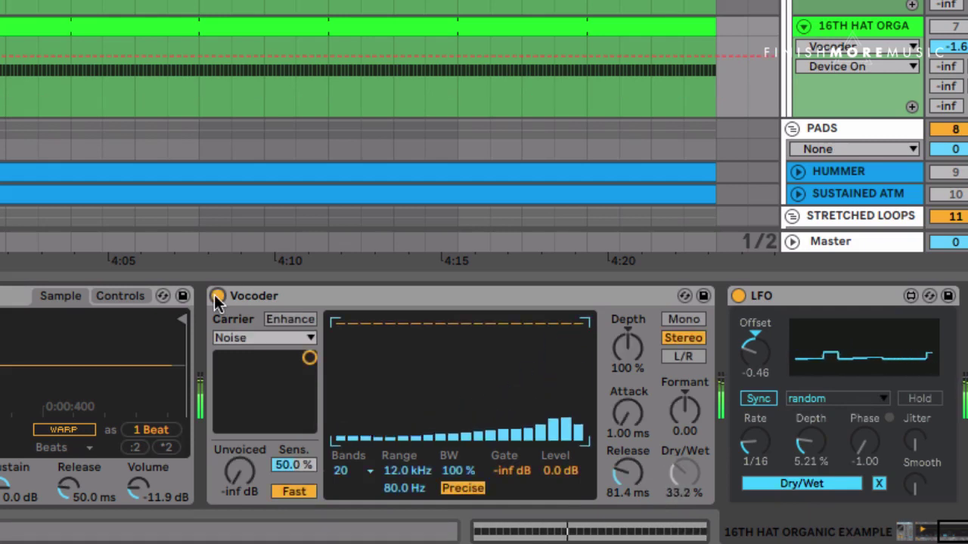
{"action": "left_click", "coordinate": [681, 473]}
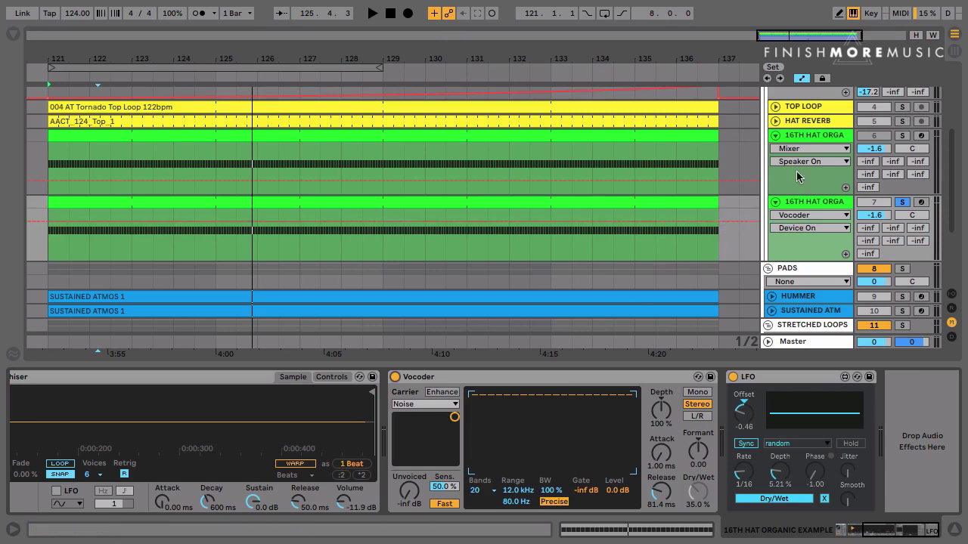
Compare the original and processed hi-hat tracks by soloing each in turn during playback
{"action": "left_click", "coordinate": [905, 136]}
{"action": "key", "text": "space"}
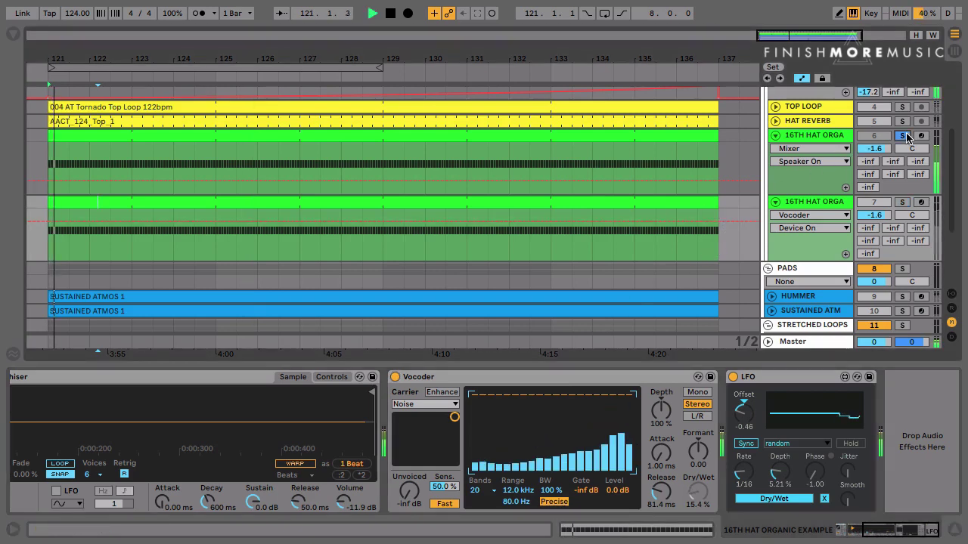
{"action": "left_click", "coordinate": [901, 203]}
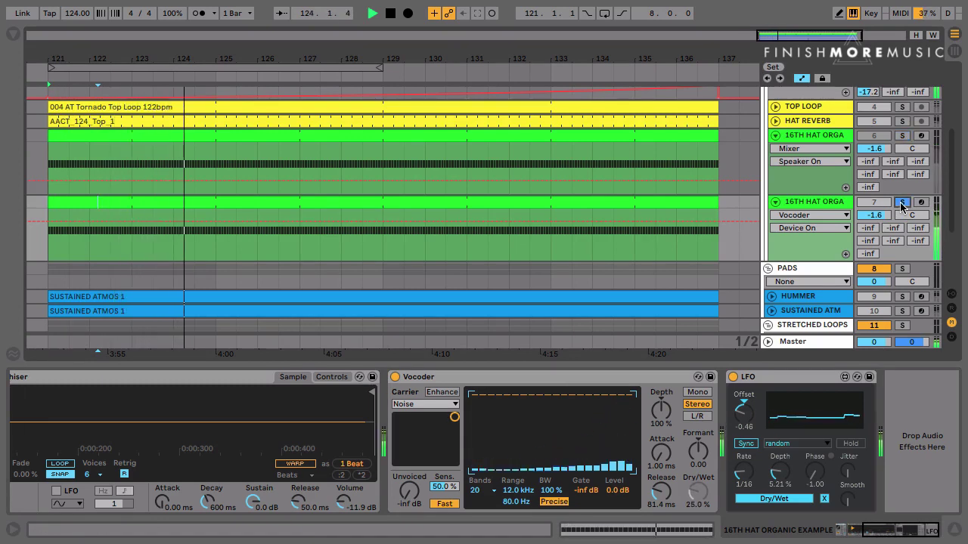
{"action": "key", "text": "space"}
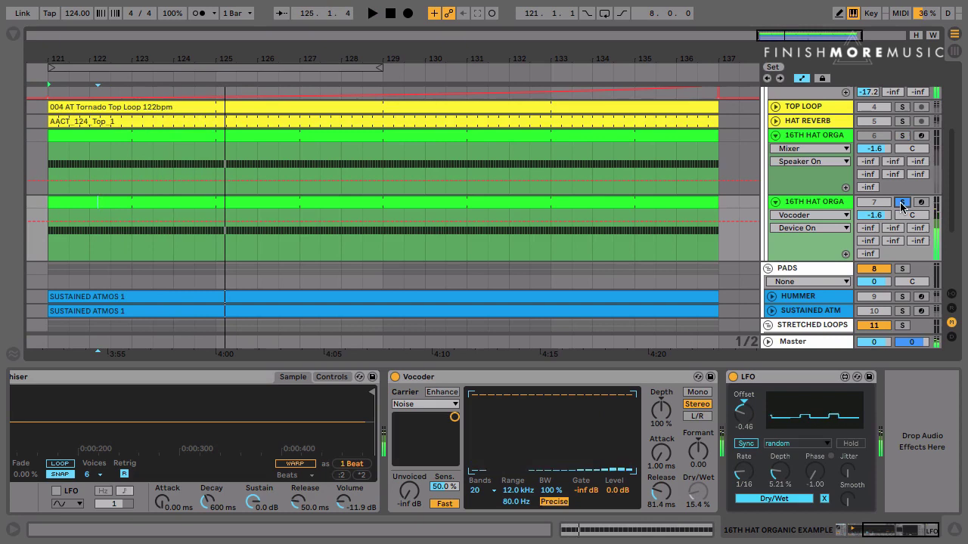
{"action": "left_click", "coordinate": [901, 203]}
Play from bar 121, set track 7 to -2.6 dB, deactivate it, reactivate track 6, and stop
{"action": "left_click", "coordinate": [284, 200]}
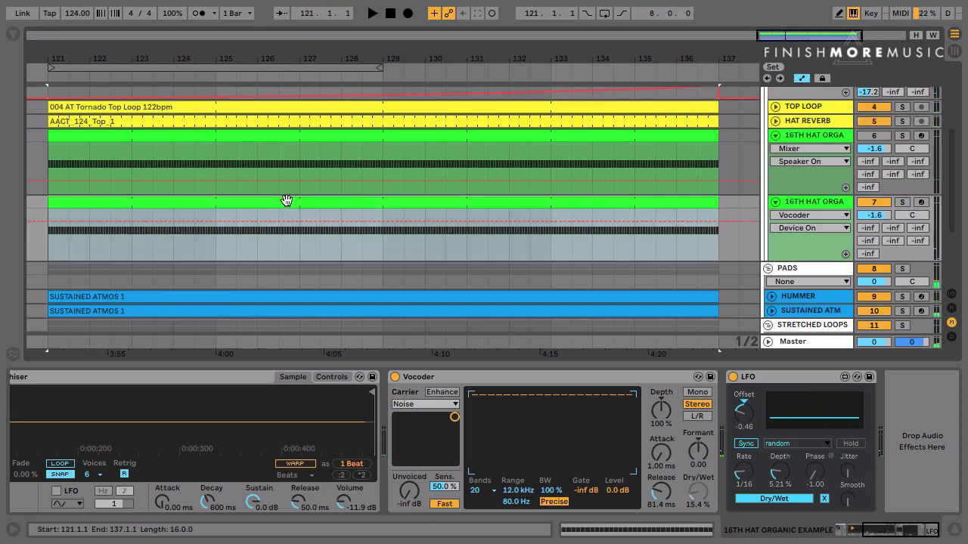
{"action": "key", "text": "space"}
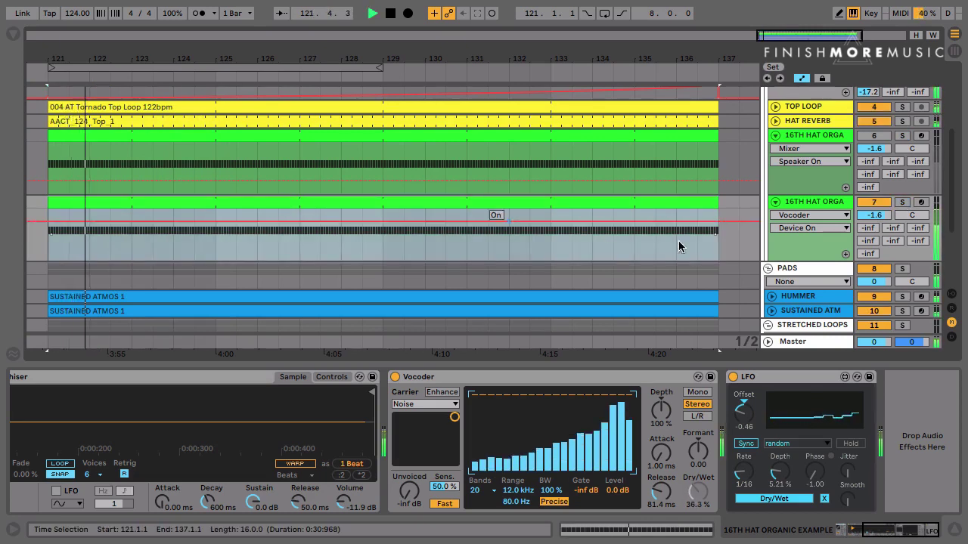
{"action": "left_click_drag", "start_coordinate": [875, 215], "coordinate": [877, 219]}
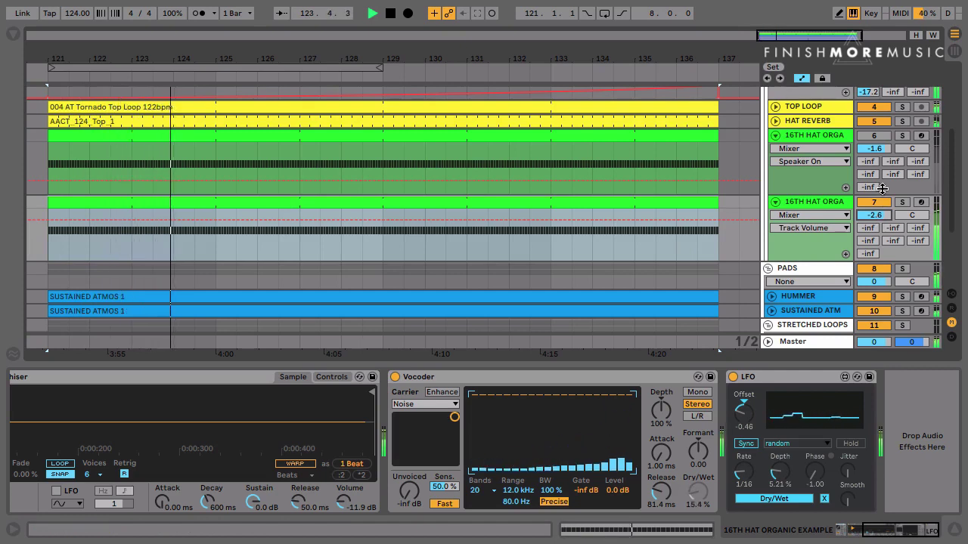
{"action": "left_click", "coordinate": [874, 138]}
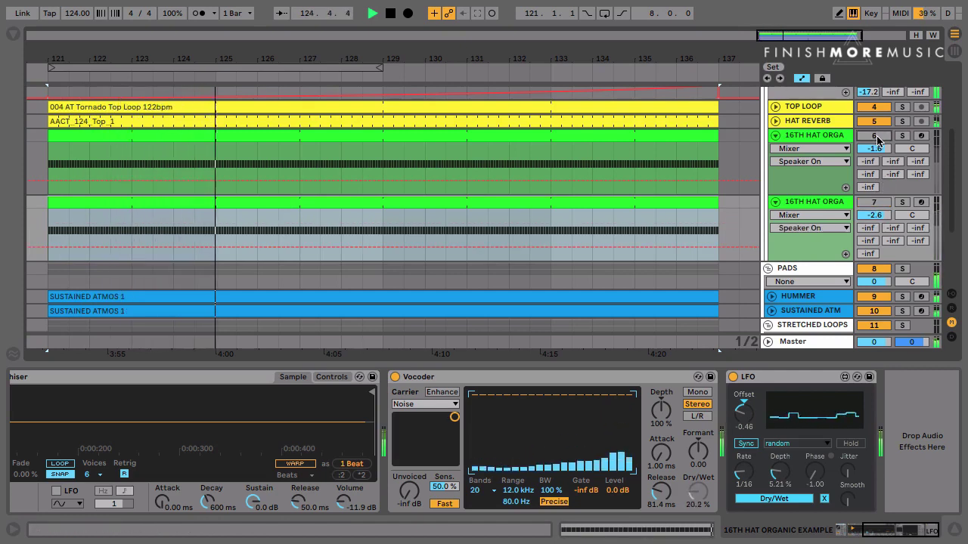
{"action": "left_click", "coordinate": [875, 137]}
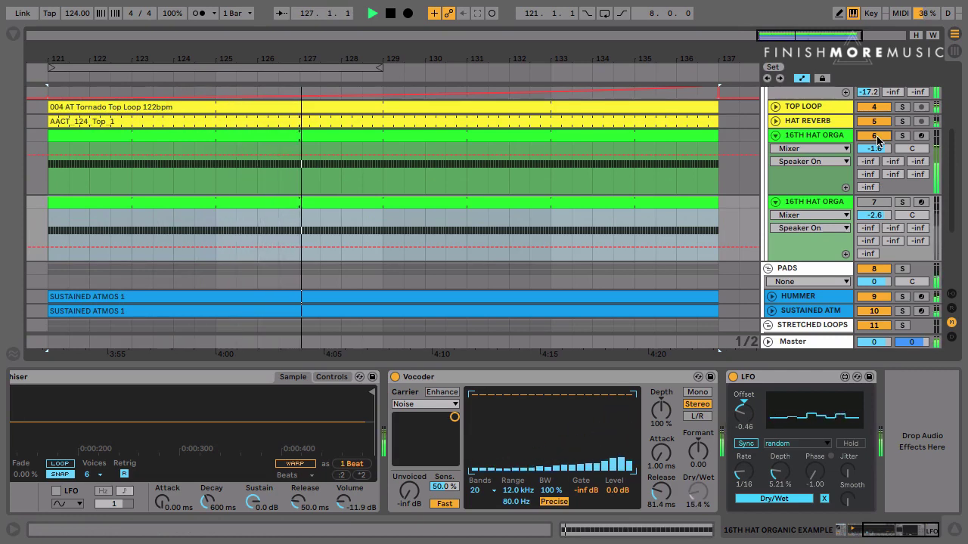
{"action": "key", "text": "space"}
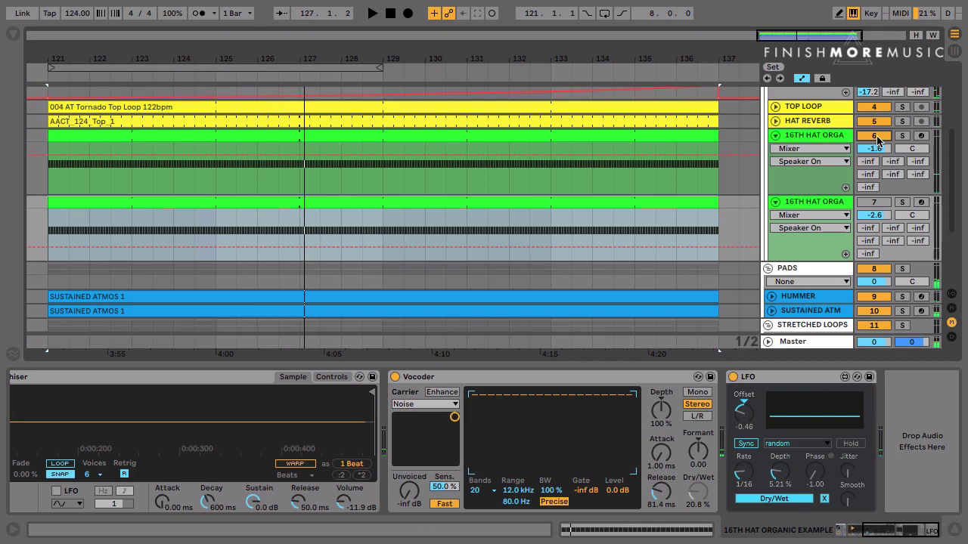